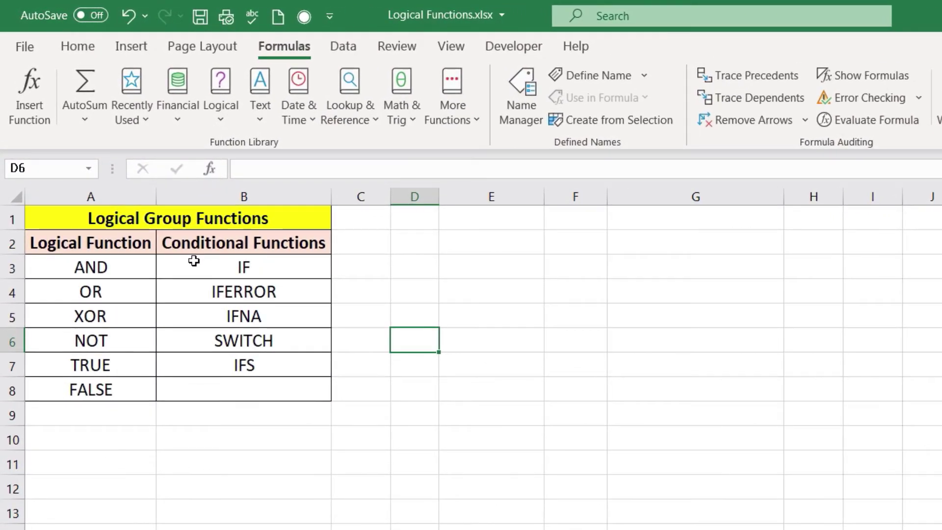
Highlight the list of logical functions in A3:A8 for discussion
{"action": "left_click_drag", "start_coordinate": [126, 269], "coordinate": [125, 389]}
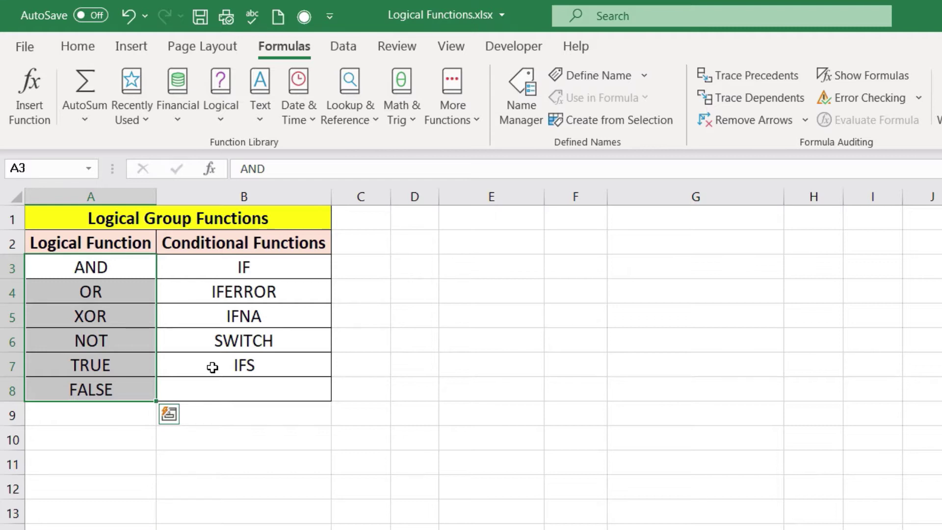
{"action": "mouse_move", "coordinate": [139, 265]}
{"action": "left_mouse_down"}
{"action": "mouse_move", "coordinate": [278, 425]}
{"action": "mouse_move", "coordinate": [278, 402]}
{"action": "left_mouse_up"}
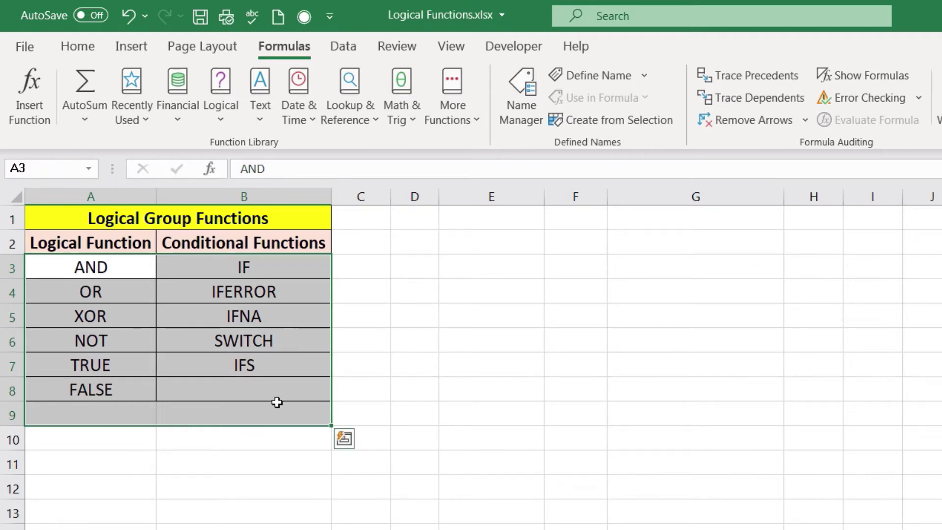
{"action": "left_click_drag", "start_coordinate": [103, 267], "coordinate": [103, 378]}
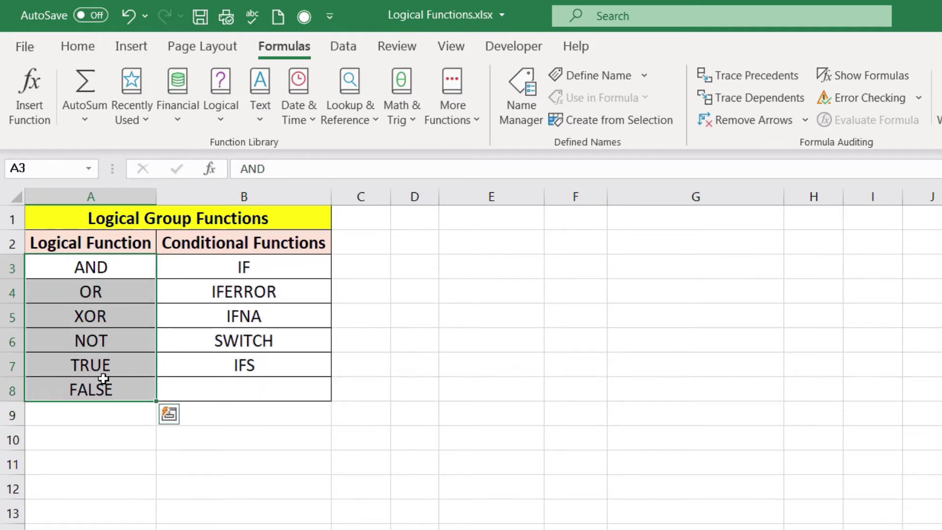
Build =OR(1=1,2=2,1=2) in E3 through Function Arguments, returning TRUE
{"action": "left_click", "coordinate": [490, 266]}
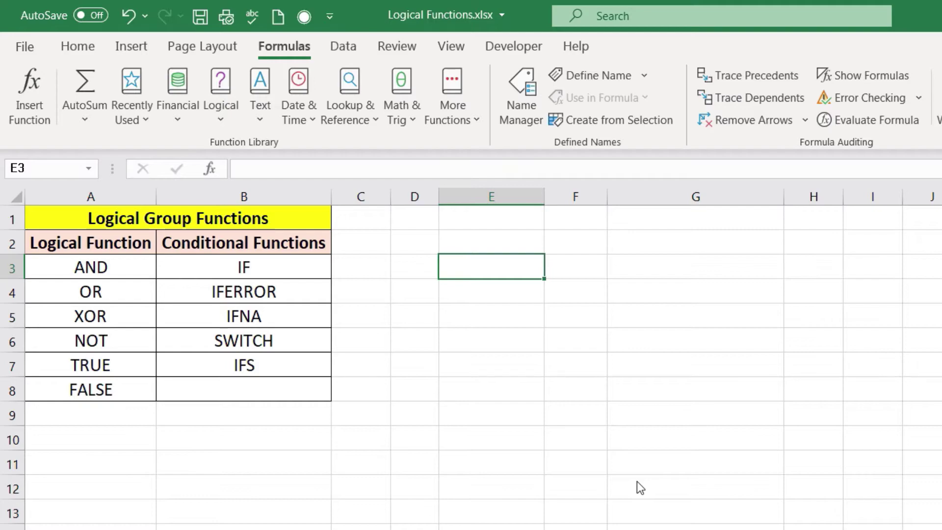
{"action": "type", "text": "=or"}
{"action": "key", "text": "Tab"}
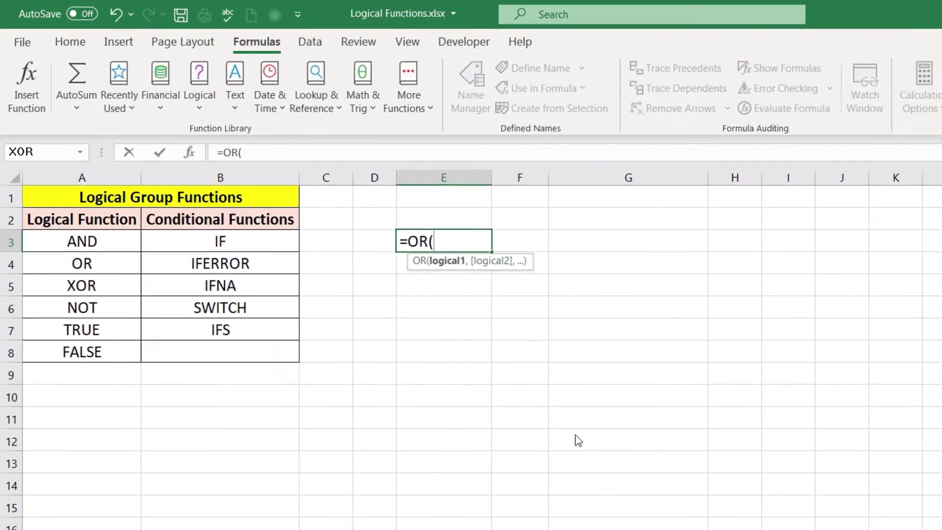
{"action": "key", "text": "ctrl+a"}
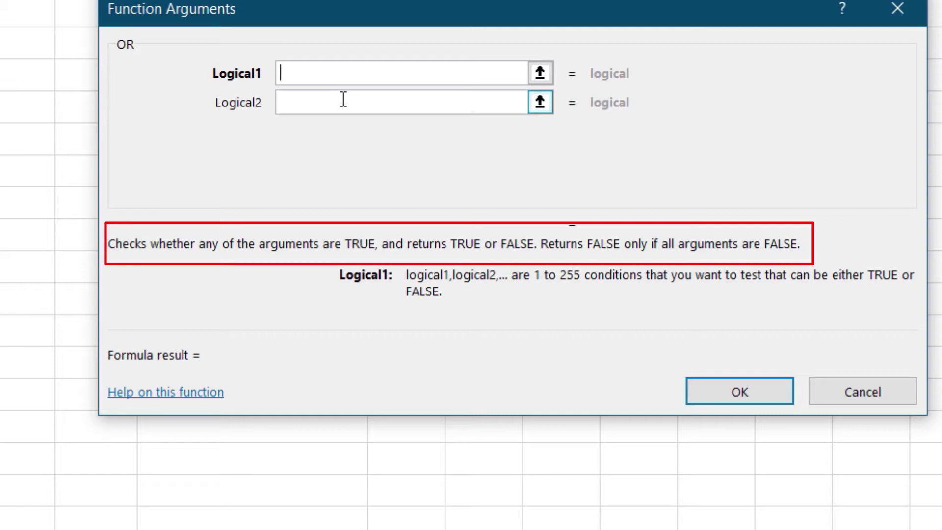
{"action": "type", "text": "1="}
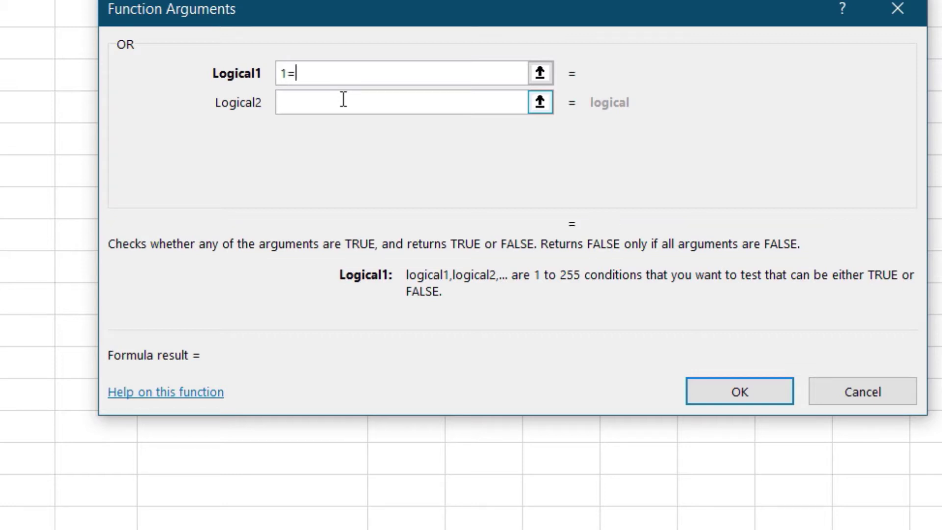
{"action": "type", "text": "1"}
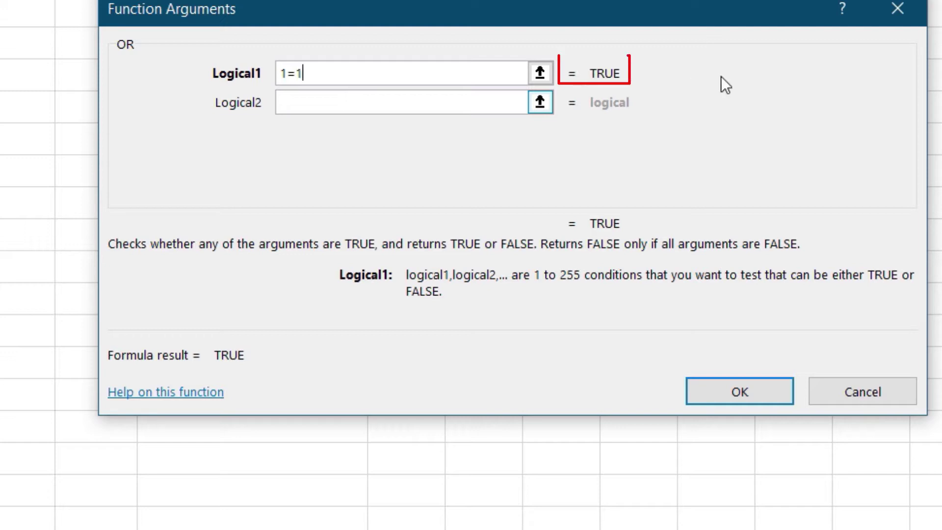
{"action": "key", "text": "Tab"}
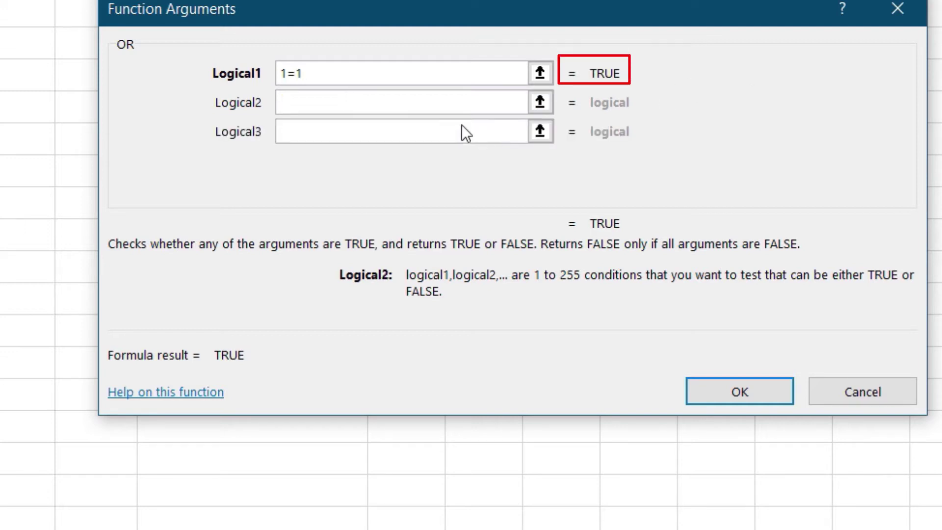
{"action": "type", "text": "2=2"}
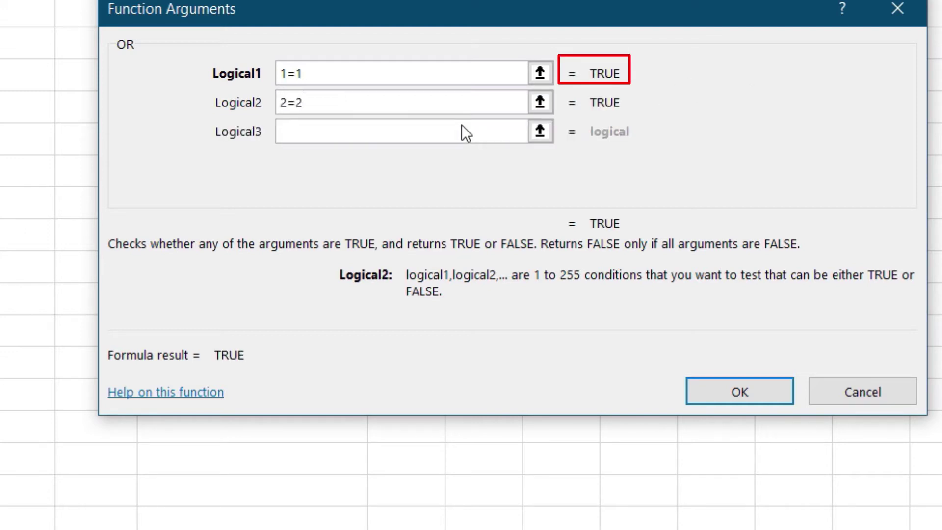
{"action": "key", "text": "Tab"}
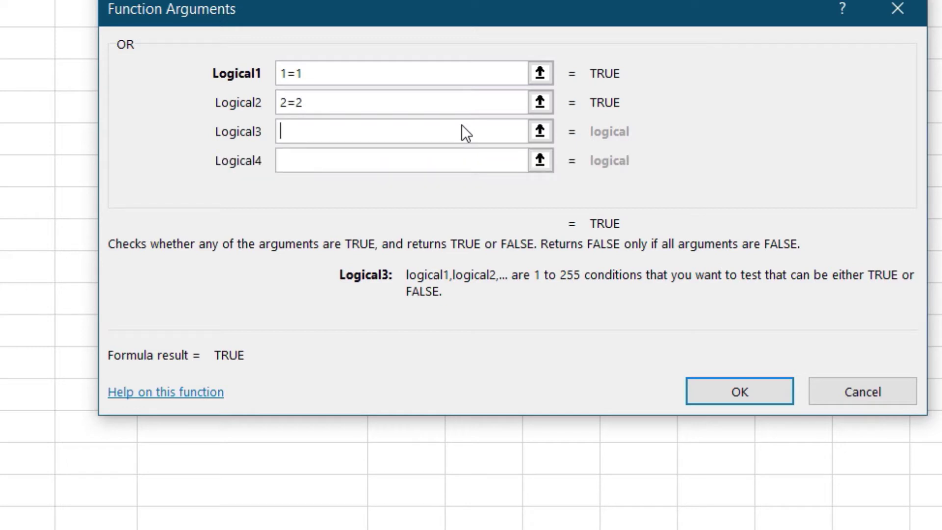
{"action": "type", "text": "1=2"}
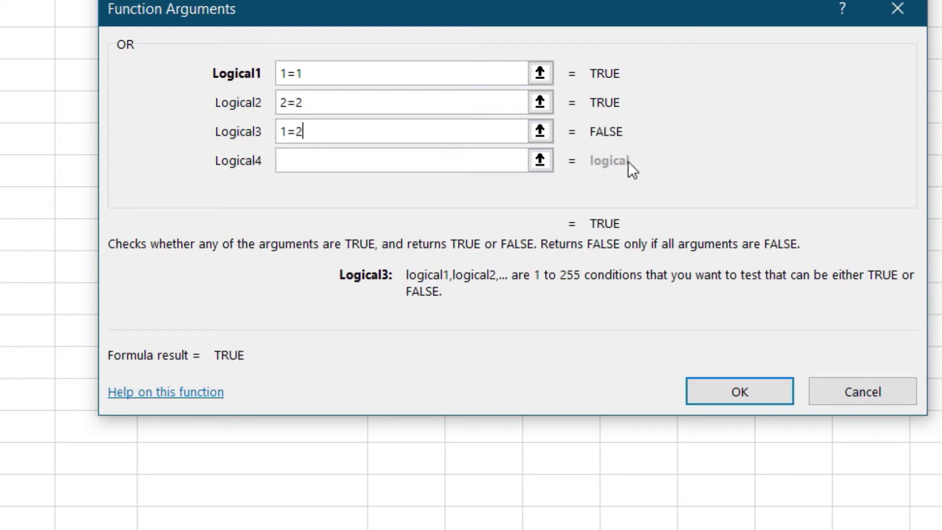
{"action": "key", "text": "Tab"}
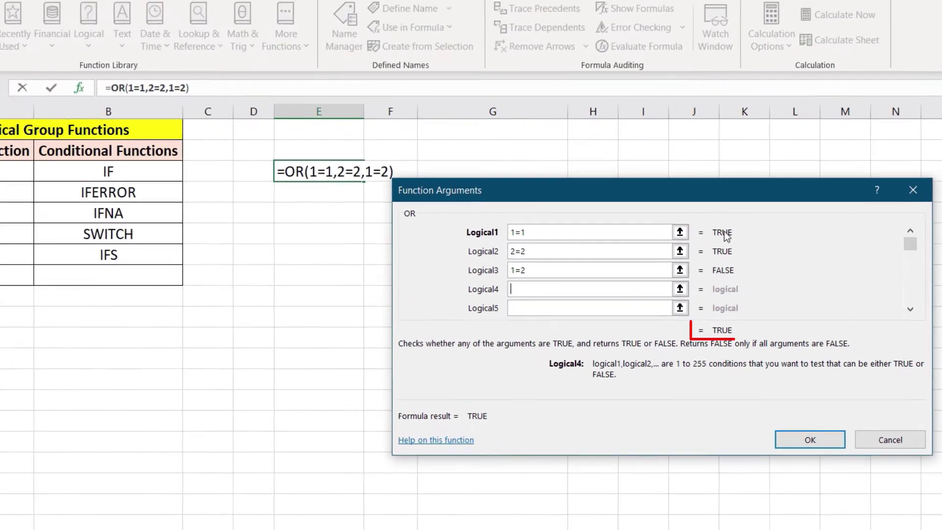
{"action": "left_click", "coordinate": [837, 452]}
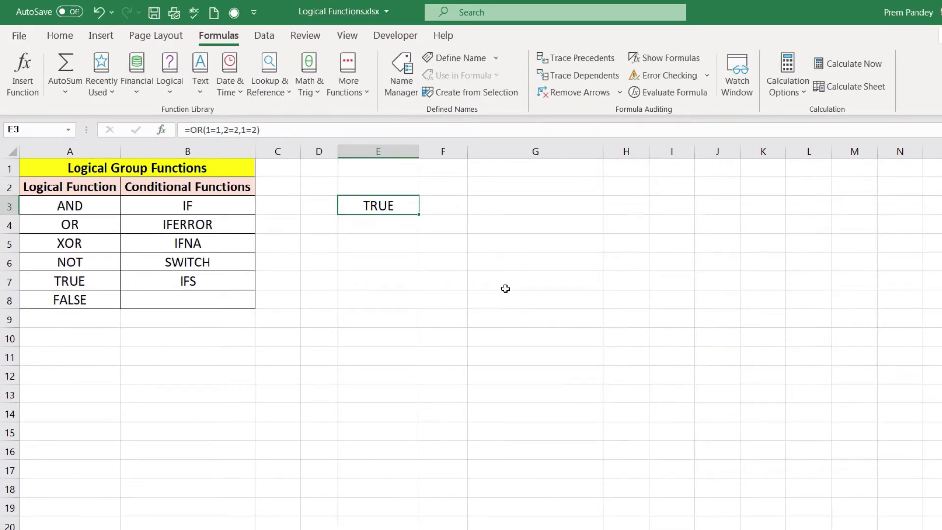
Enter the all-false =OR(1=2,0>8,5=7) in cell E4
{"action": "left_click", "coordinate": [363, 234]}
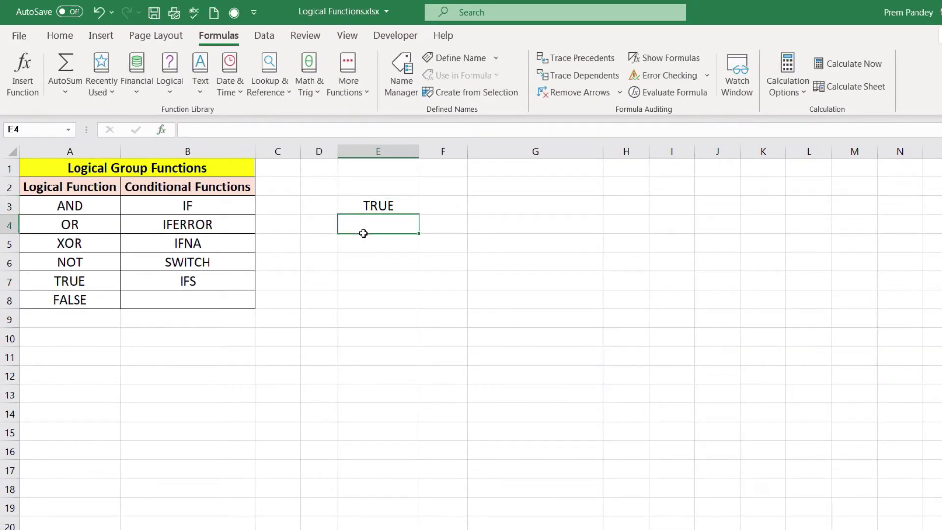
{"action": "type", "text": "=OR("}
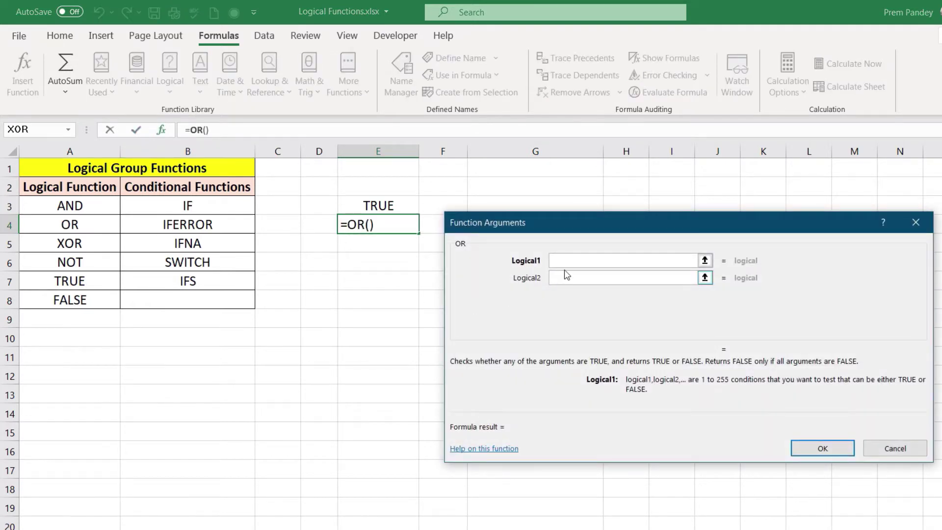
{"action": "type", "text": "1="}
{"action": "type", "text": "2"}
{"action": "key", "text": "Tab"}
{"action": "type", "text": "0>"}
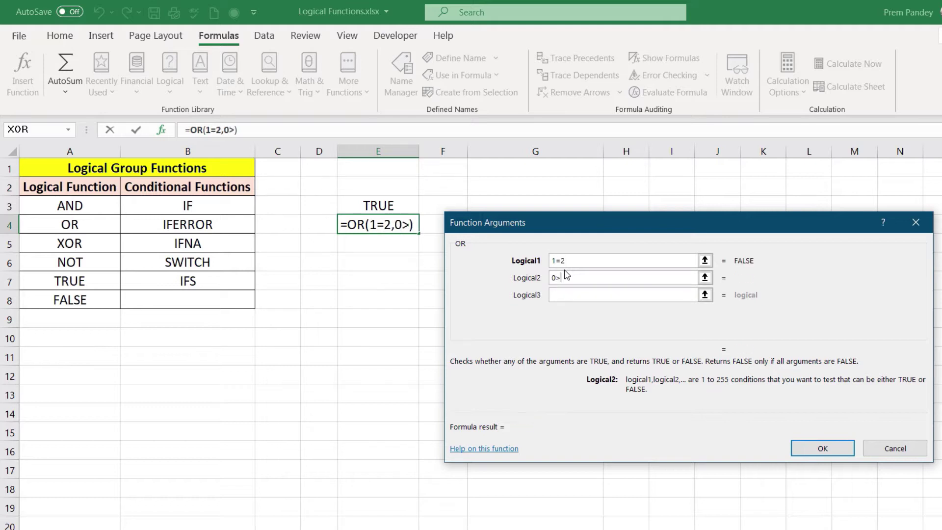
{"action": "type", "text": "8"}
{"action": "key", "text": "Tab"}
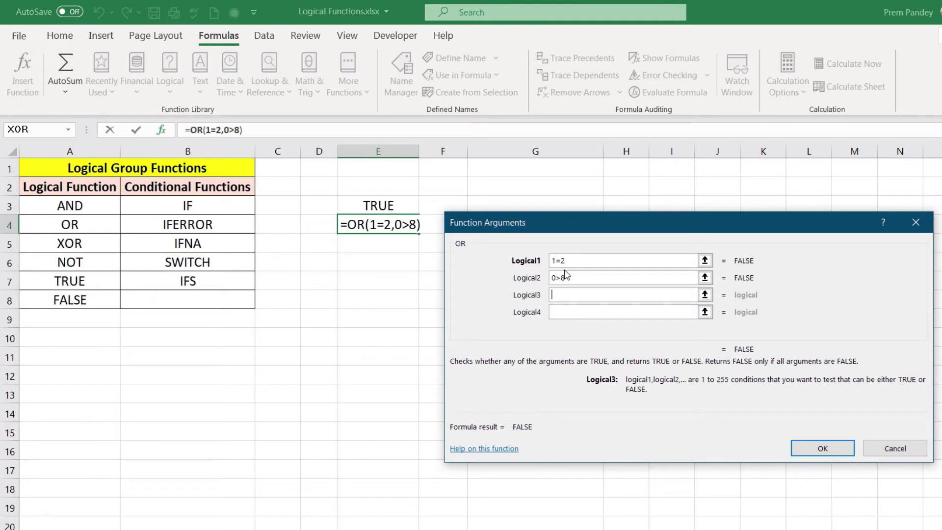
{"action": "type", "text": "5="}
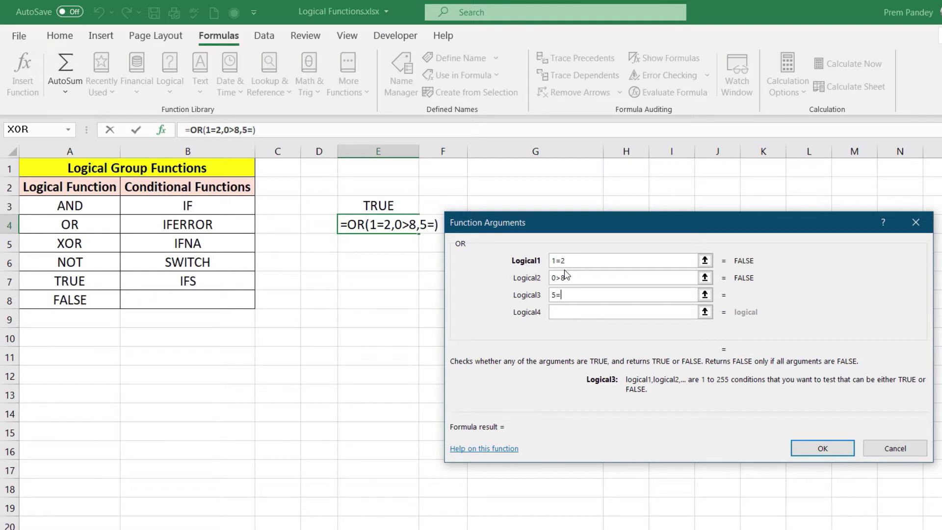
{"action": "type", "text": "7"}
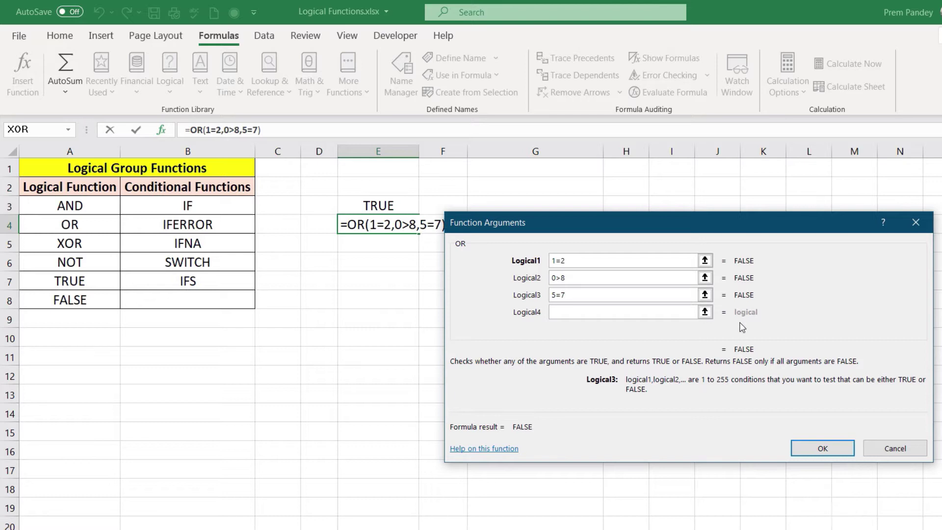
{"action": "left_click", "coordinate": [836, 450]}
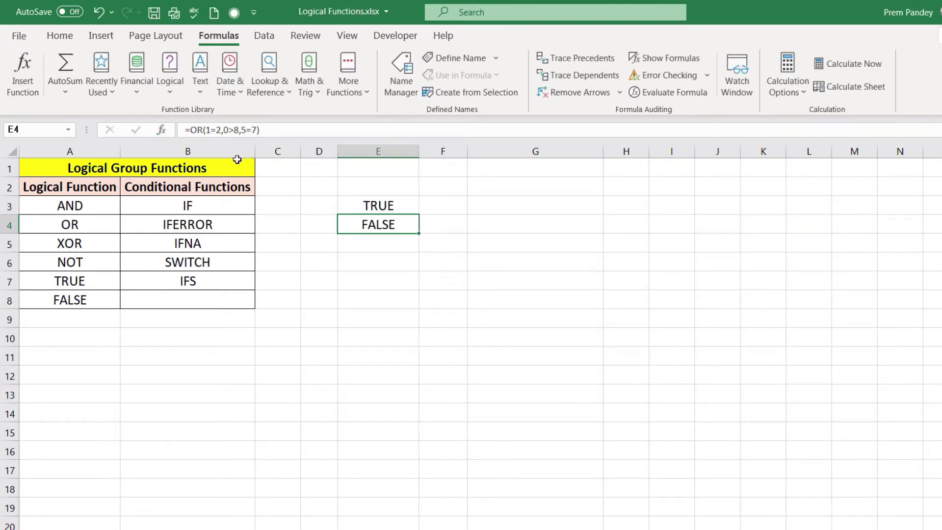
Add the condition 5=5 to E4's OR formula so it returns TRUE
{"action": "left_click", "coordinate": [161, 131]}
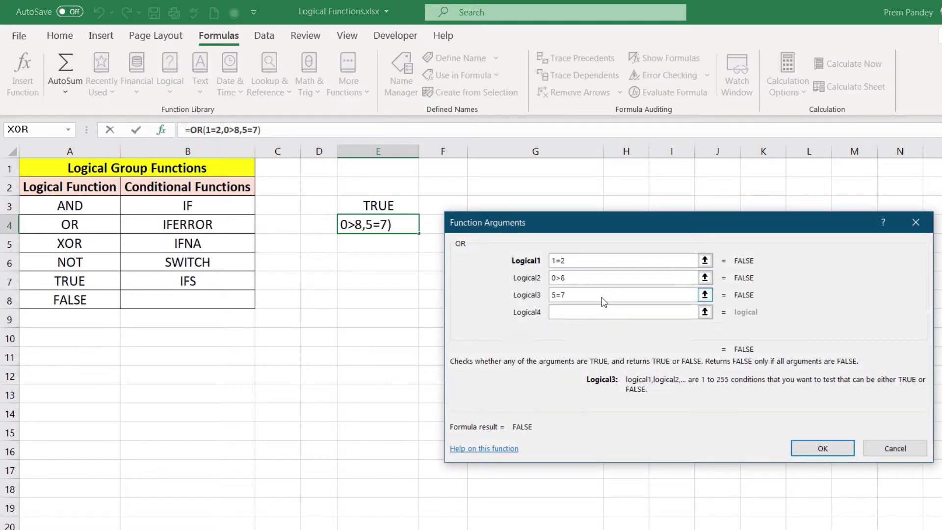
{"action": "type", "text": "5"}
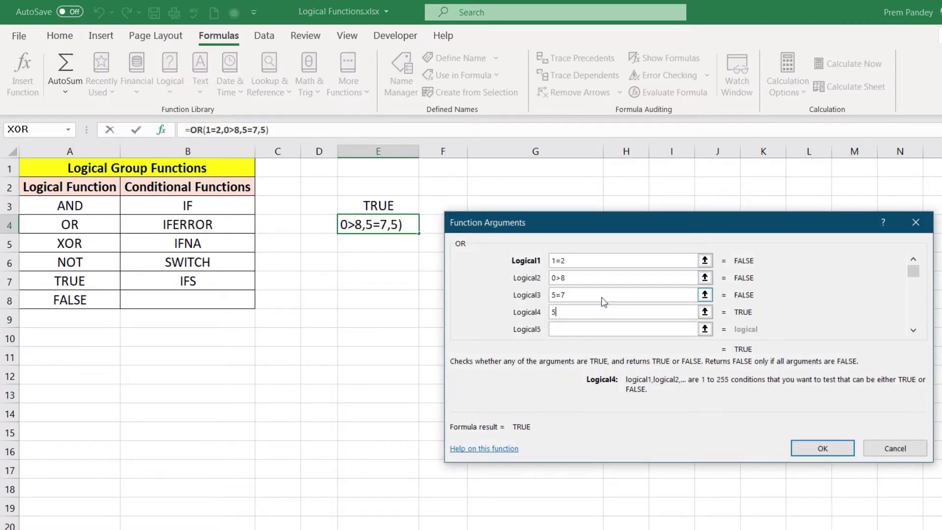
{"action": "type", "text": "=5"}
{"action": "left_click", "coordinate": [821, 448]}
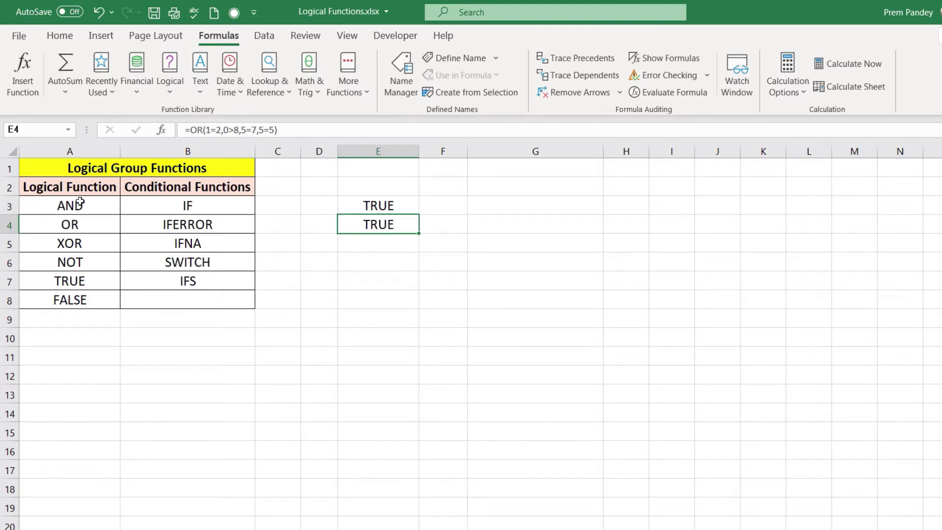
Highlight the TRUE and FALSE entries in the logical functions list
{"action": "left_click_drag", "start_coordinate": [79, 204], "coordinate": [93, 309]}
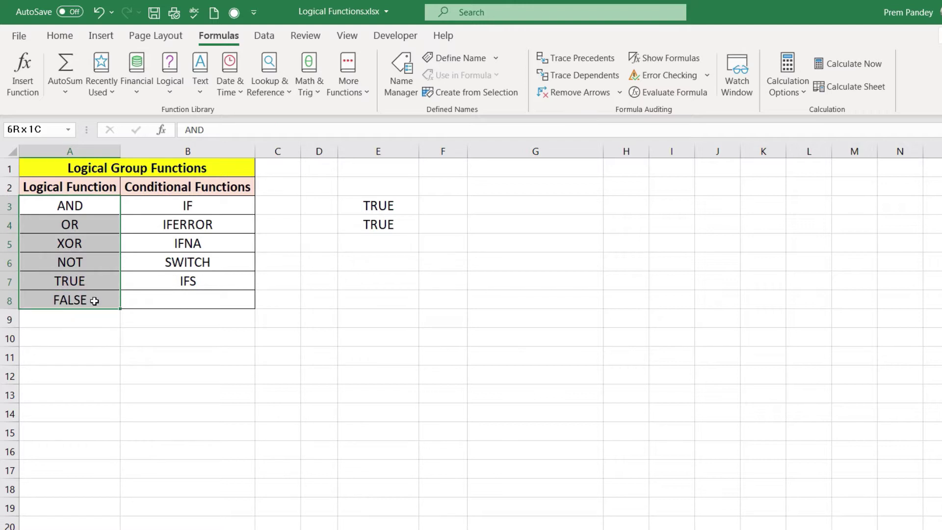
{"action": "left_click_drag", "start_coordinate": [104, 275], "coordinate": [102, 298]}
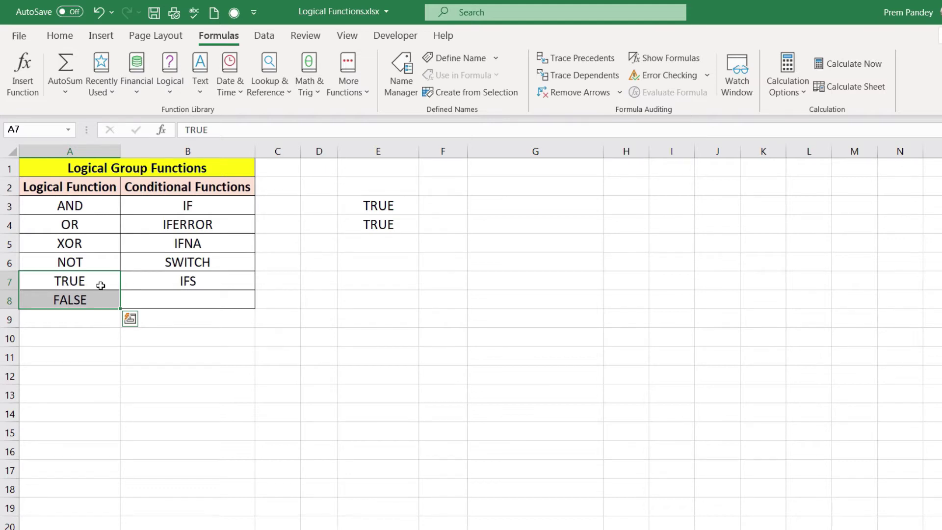
{"action": "left_click", "coordinate": [100, 283]}
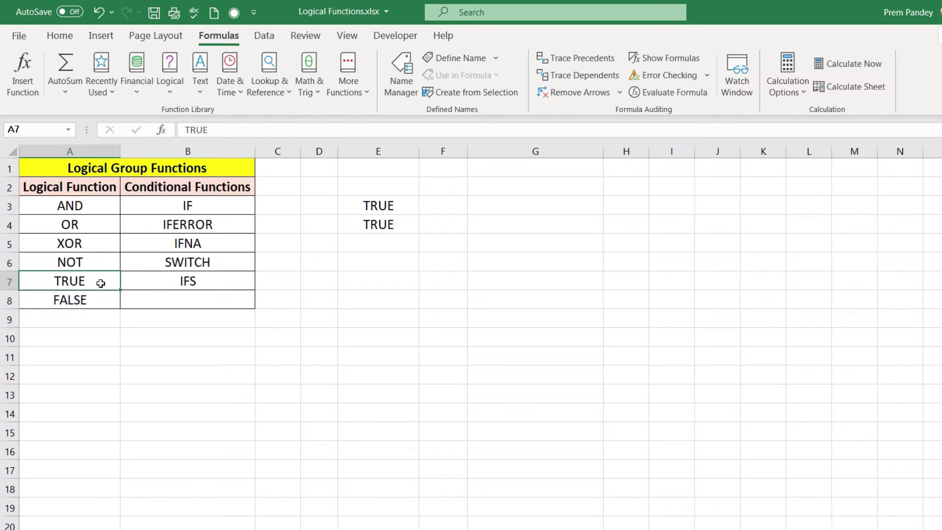
Enter =TRUE in E6 and =FALSE in E7
{"action": "left_click", "coordinate": [371, 264]}
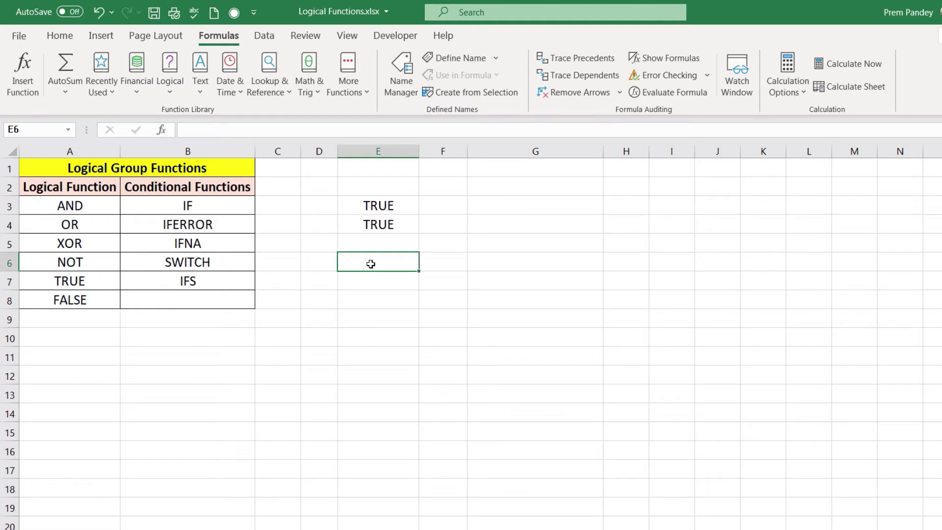
{"action": "type", "text": "=TR"}
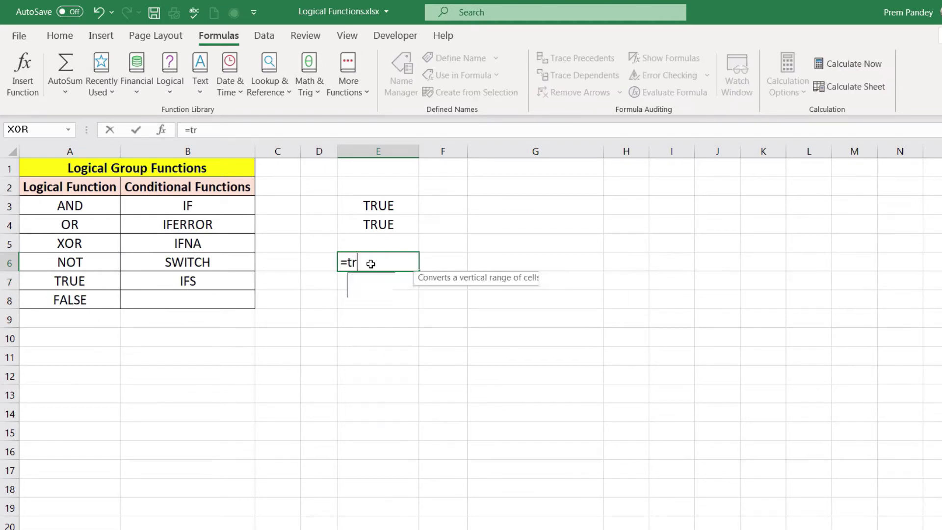
{"action": "type", "text": "UE"}
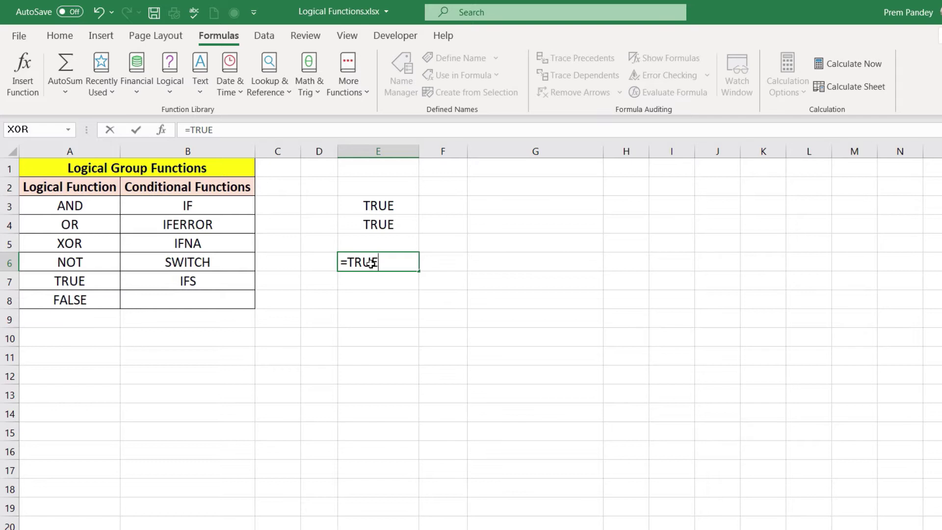
{"action": "key", "text": "Return"}
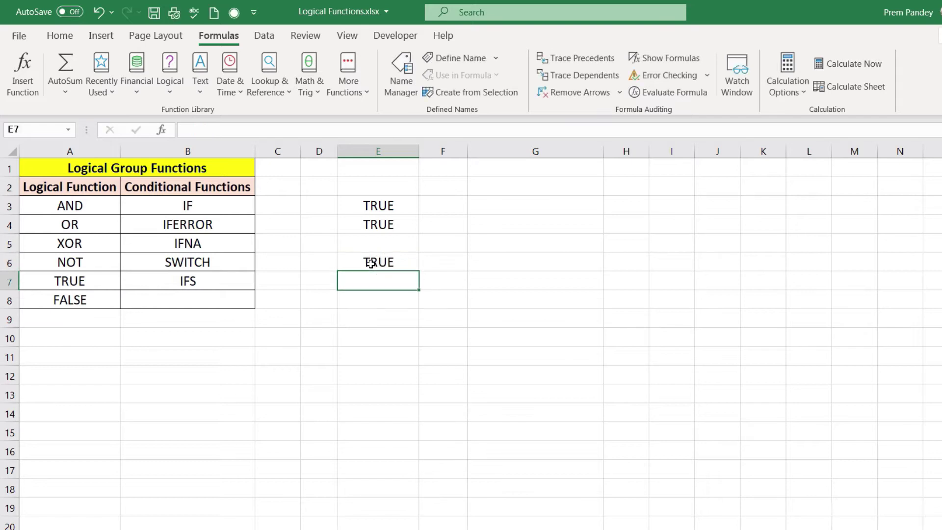
{"action": "type", "text": "=fal"}
{"action": "key", "text": "Tab"}
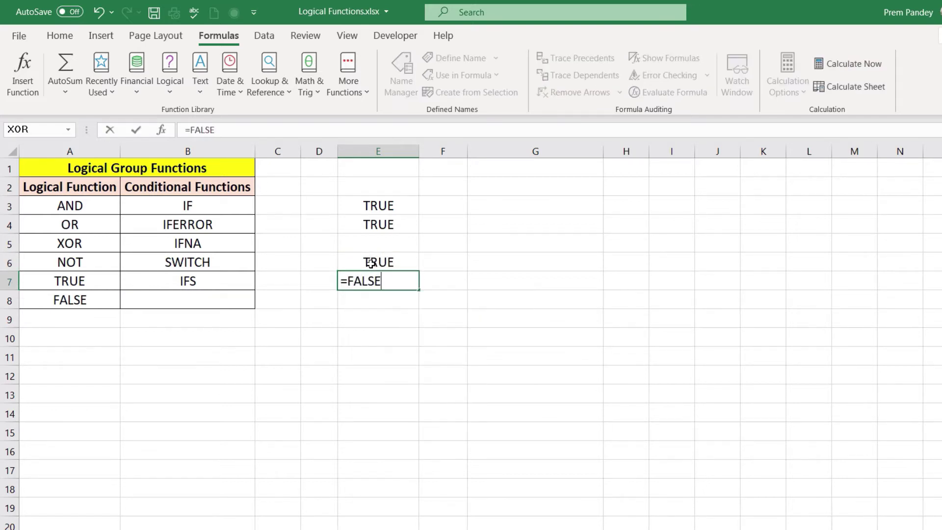
{"action": "key", "text": "Return"}
Test =prem in E8, clear the #NAME? result, and select E6:E7
{"action": "type", "text": "="}
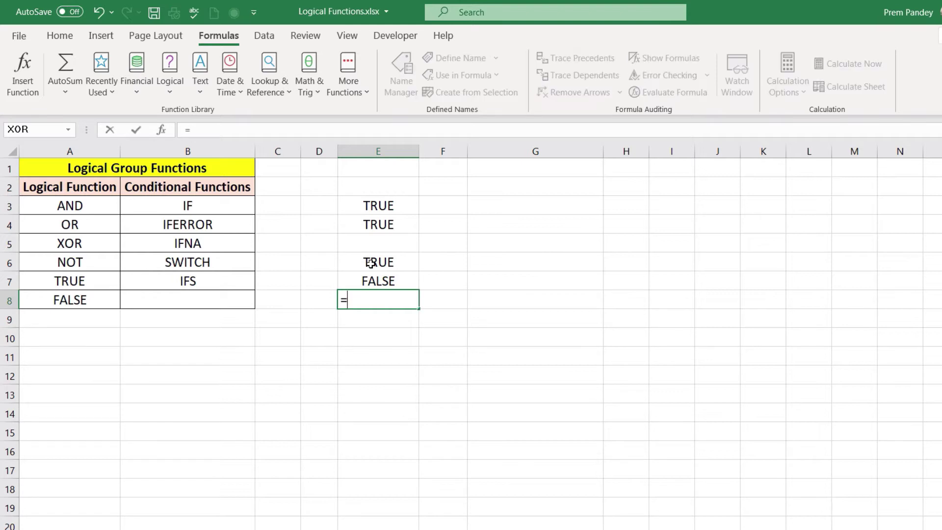
{"action": "type", "text": "prem"}
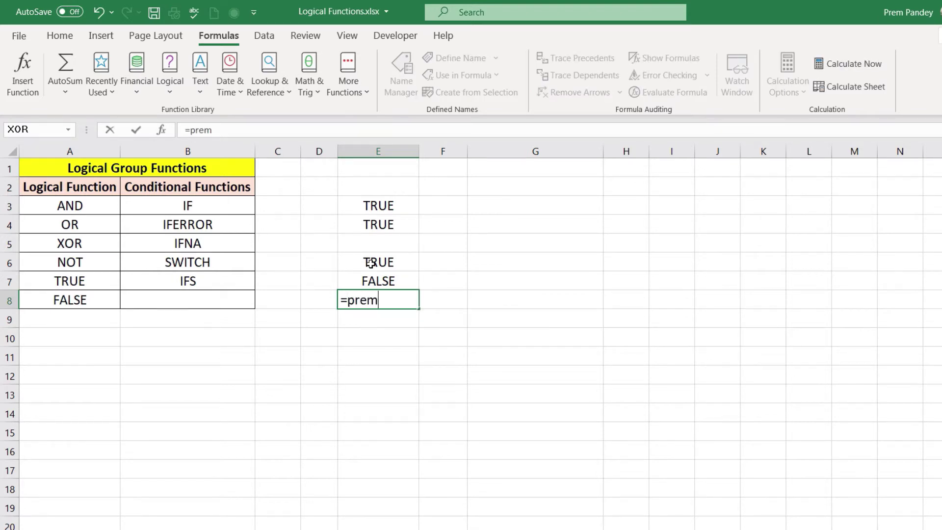
{"action": "key", "text": "Return"}
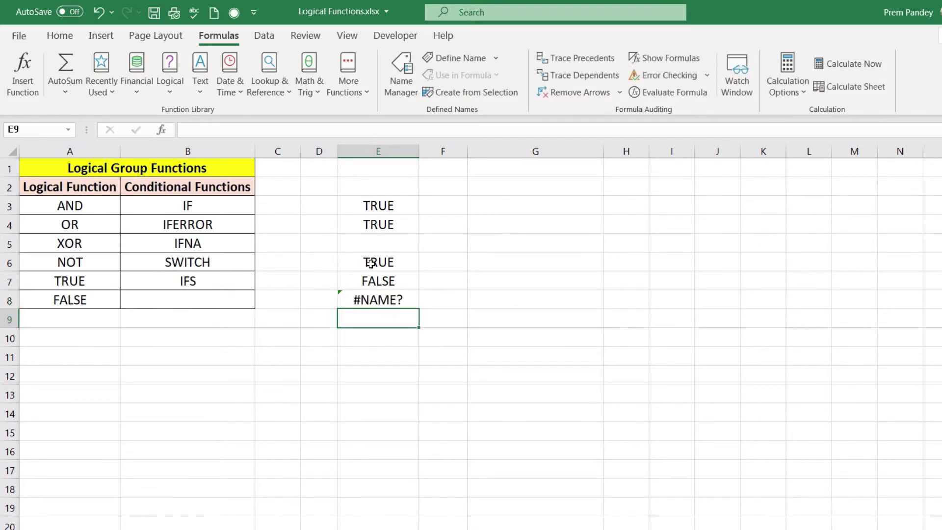
{"action": "key", "text": "Up"}
{"action": "key", "text": "Delete"}
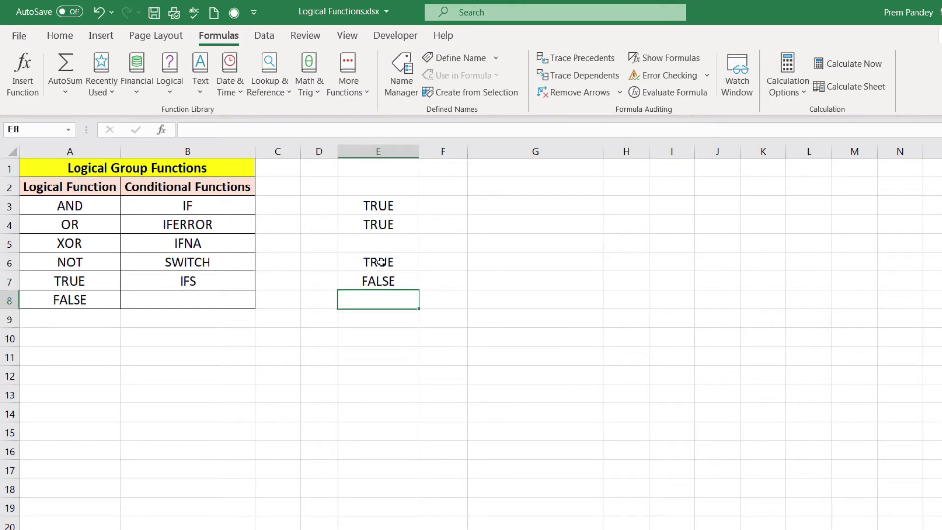
{"action": "left_click_drag", "start_coordinate": [389, 264], "coordinate": [389, 282]}
{"action": "left_click", "coordinate": [391, 264]}
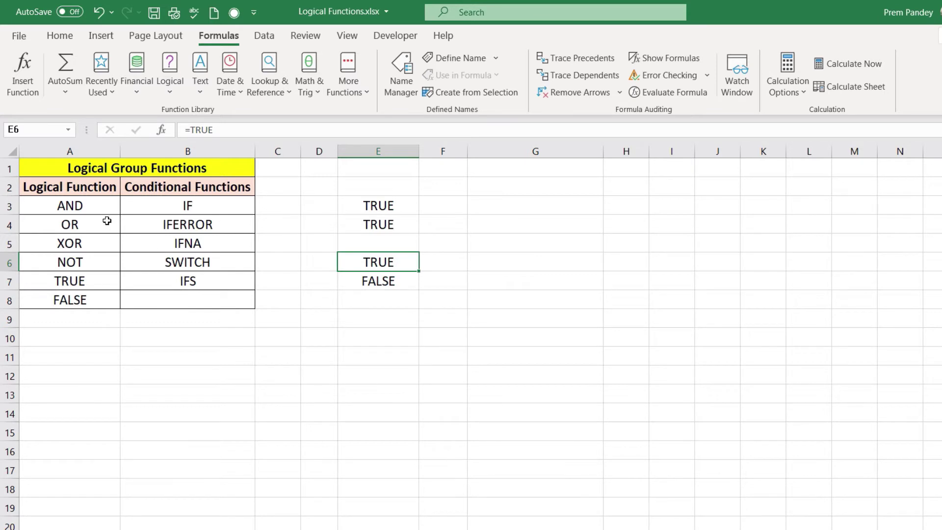
{"action": "left_click_drag", "start_coordinate": [100, 209], "coordinate": [96, 301]}
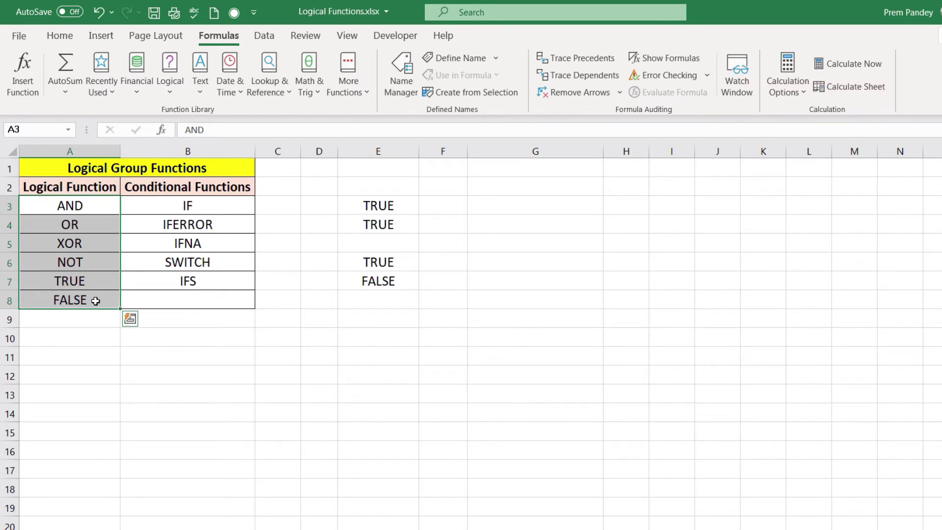
{"action": "left_click_drag", "start_coordinate": [187, 206], "coordinate": [189, 281]}
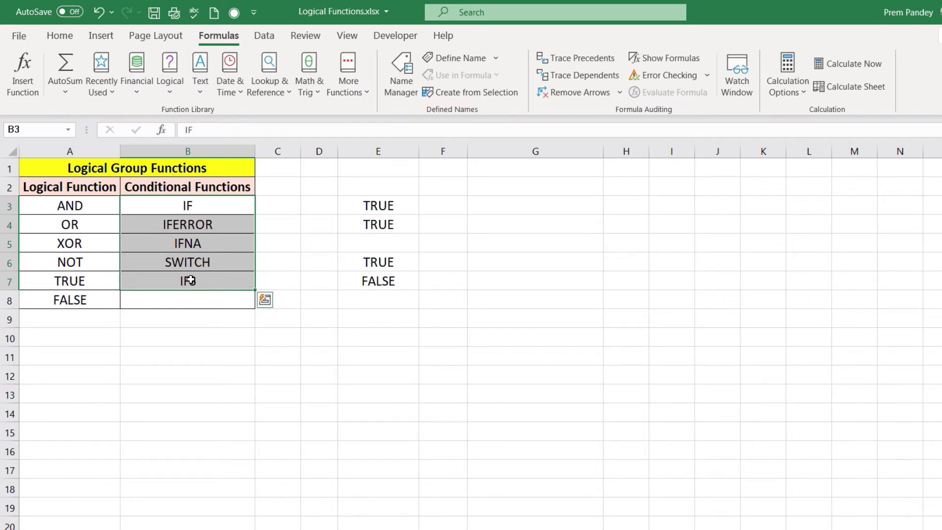
{"action": "left_click", "coordinate": [220, 210]}
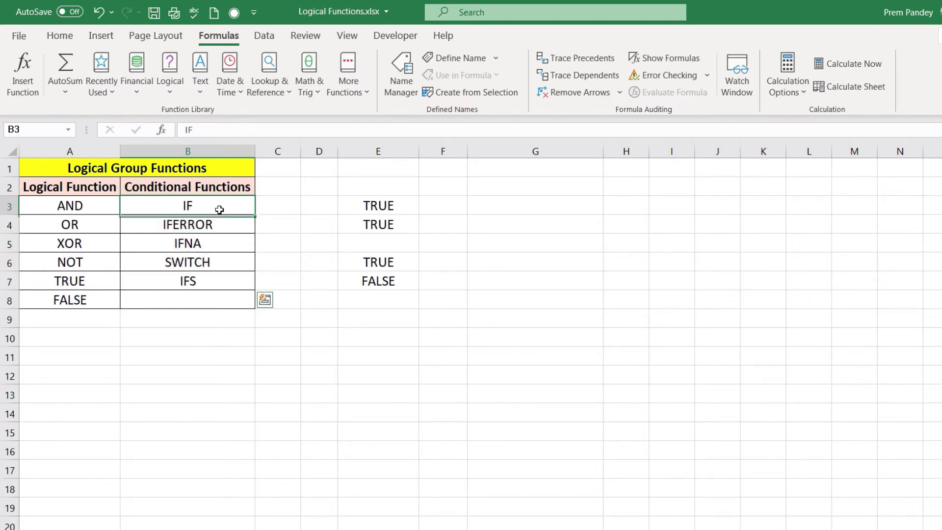
{"action": "left_click", "coordinate": [231, 230]}
{"action": "left_click", "coordinate": [228, 248]}
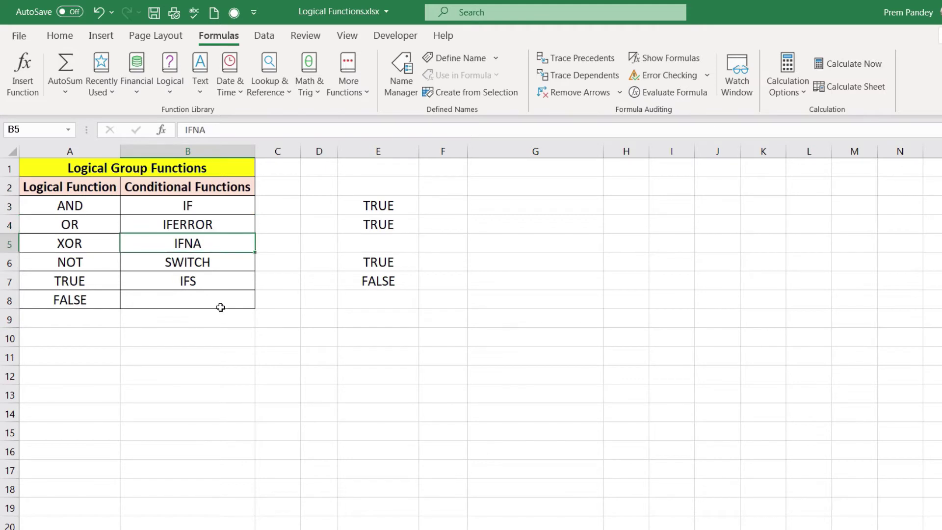
{"action": "left_click", "coordinate": [219, 263]}
{"action": "left_click", "coordinate": [222, 280]}
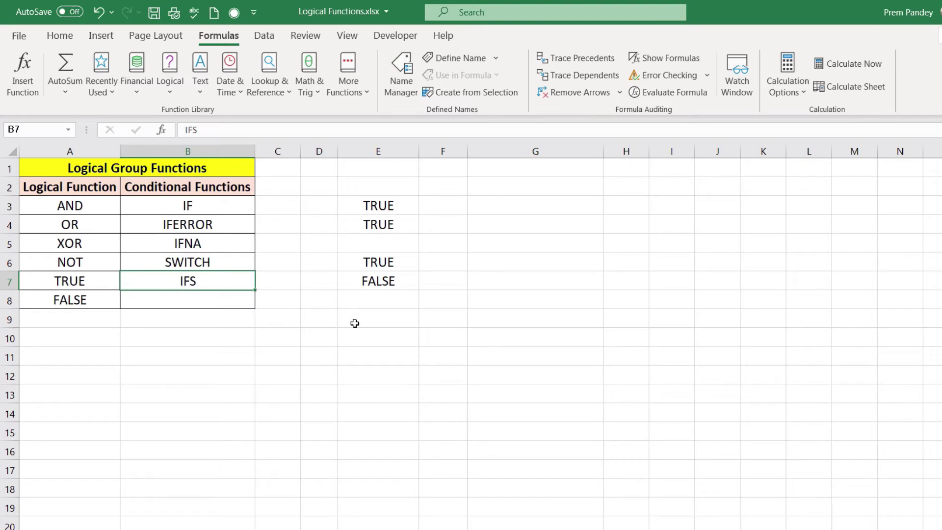
{"action": "left_click", "coordinate": [222, 207]}
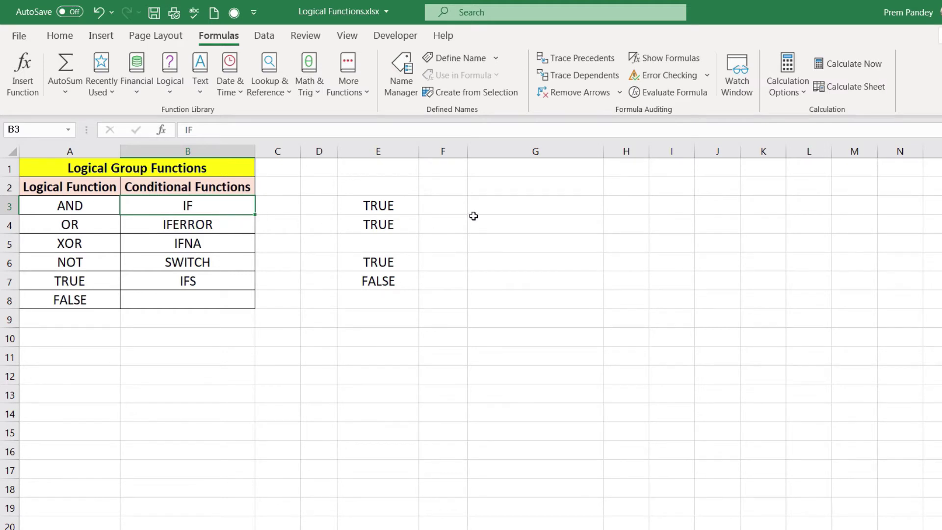
Enter =IF(1=1,"ok","not ok") in G3 via Function Arguments, displaying ok
{"action": "left_click", "coordinate": [518, 209]}
{"action": "type", "text": "="}
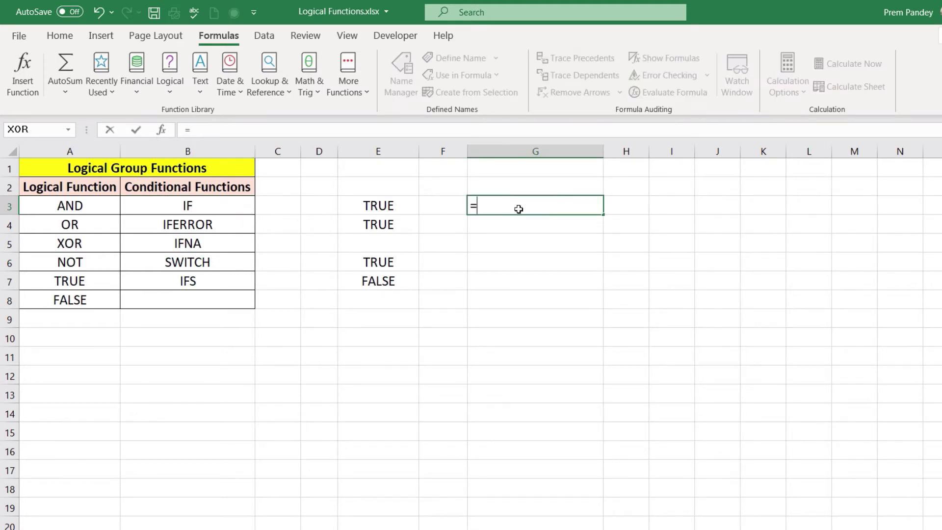
{"action": "type", "text": "if"}
{"action": "key", "text": "Tab"}
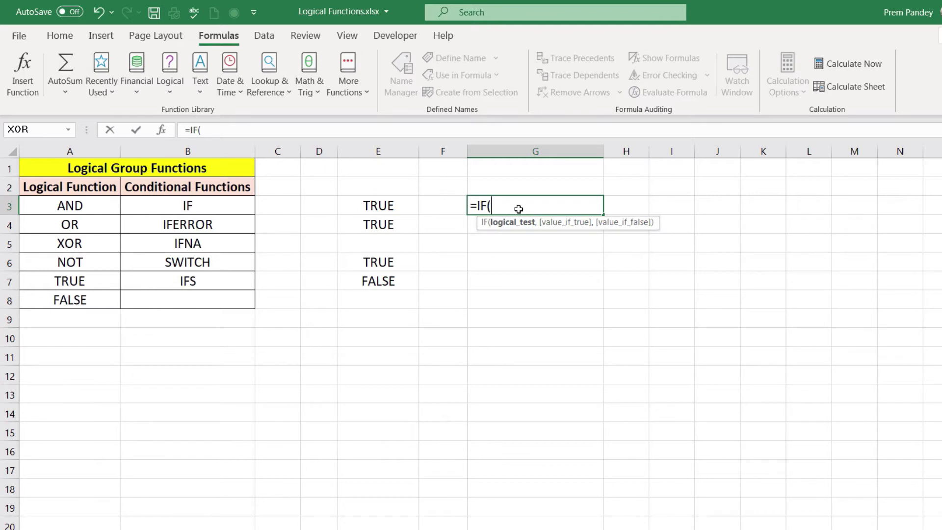
{"action": "key", "text": "ctrl+a"}
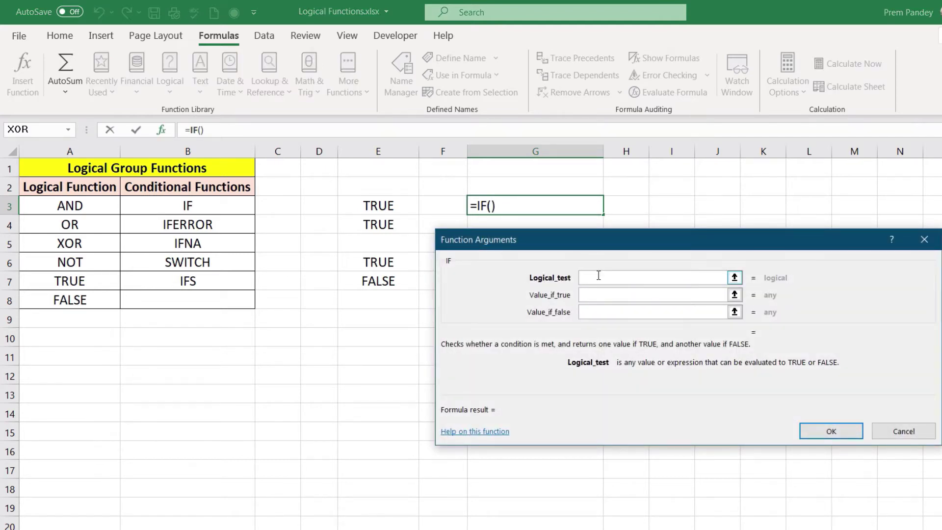
{"action": "type", "text": "1=1"}
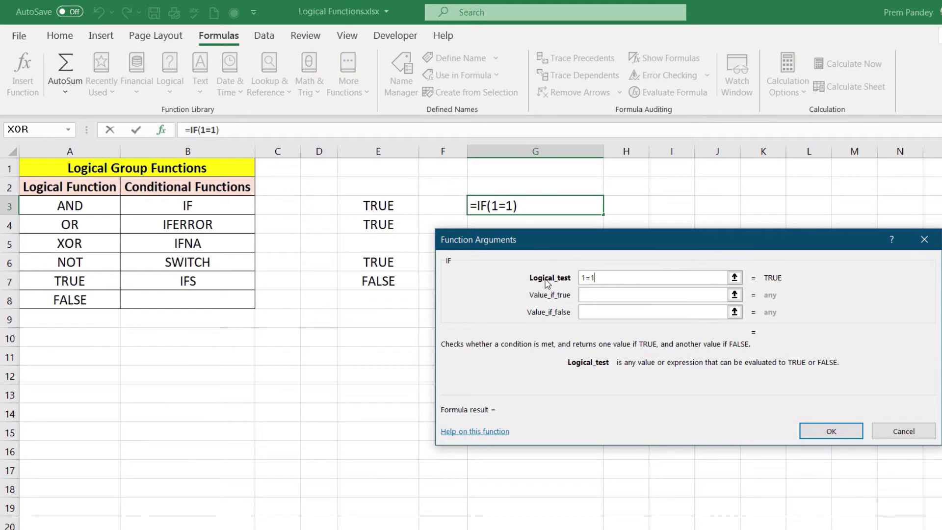
{"action": "left_click", "coordinate": [615, 294]}
{"action": "left_click", "coordinate": [605, 297]}
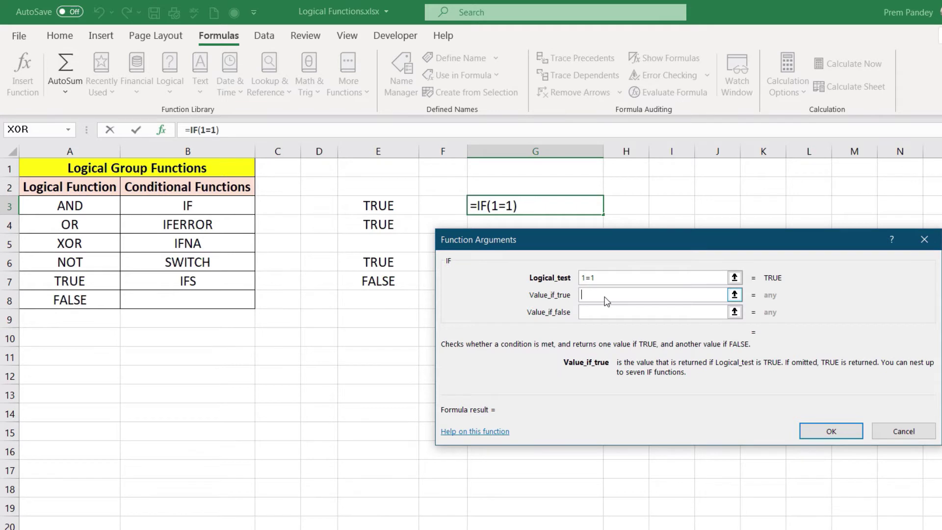
{"action": "type", "text": "ok"}
{"action": "key", "text": "Tab"}
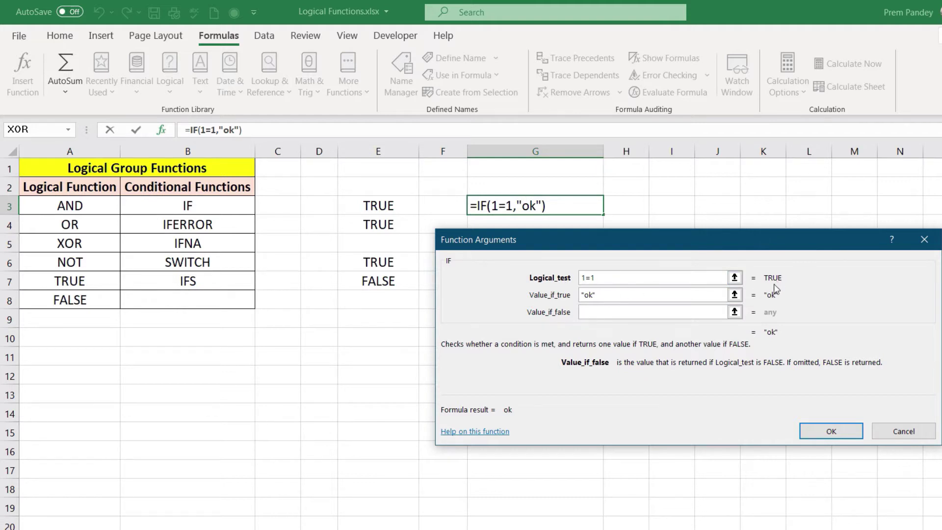
{"action": "type", "text": "not"}
{"action": "type", "text": " ok"}
{"action": "key", "text": "Tab"}
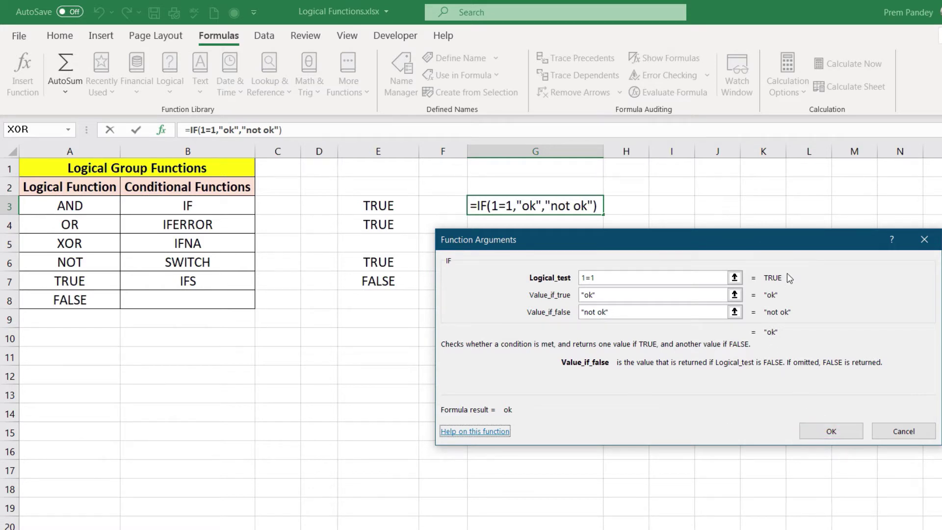
{"action": "left_click", "coordinate": [832, 431]}
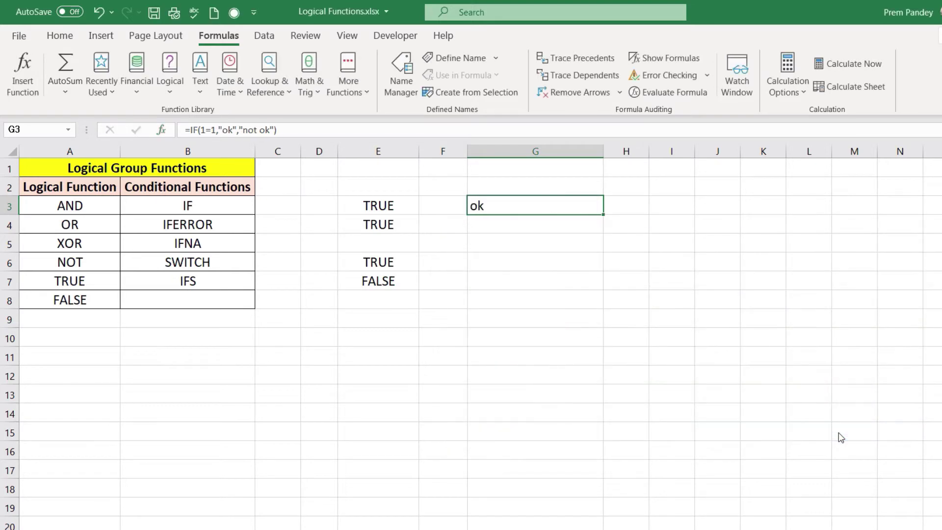
Change G3's IF logical test from 1=1 to 1=2 so it displays not ok
{"action": "left_click", "coordinate": [164, 132]}
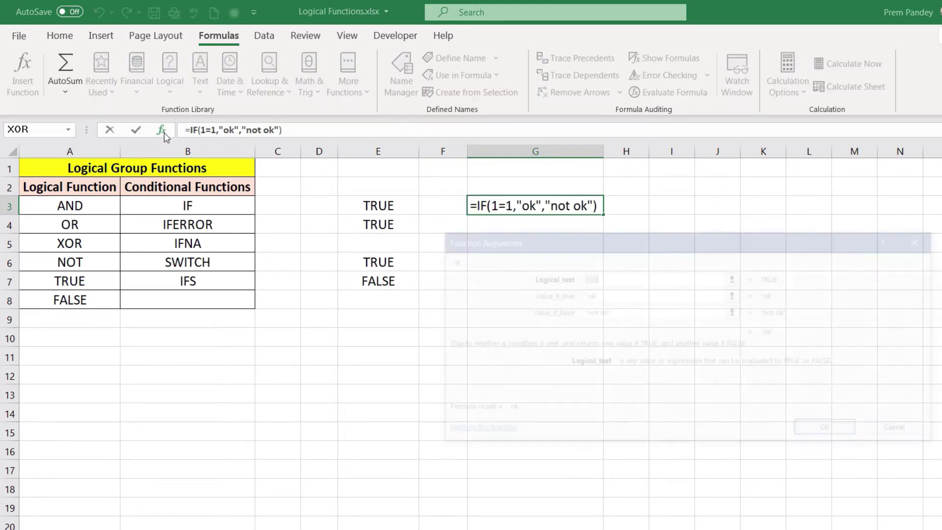
{"action": "left_click", "coordinate": [616, 280]}
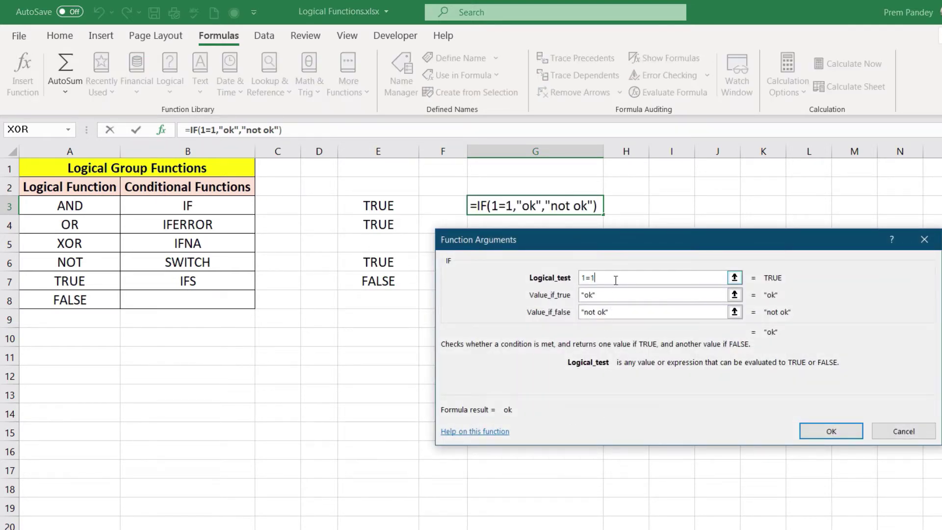
{"action": "key", "text": "shift+Left"}
{"action": "type", "text": "2"}
{"action": "left_click", "coordinate": [848, 437]}
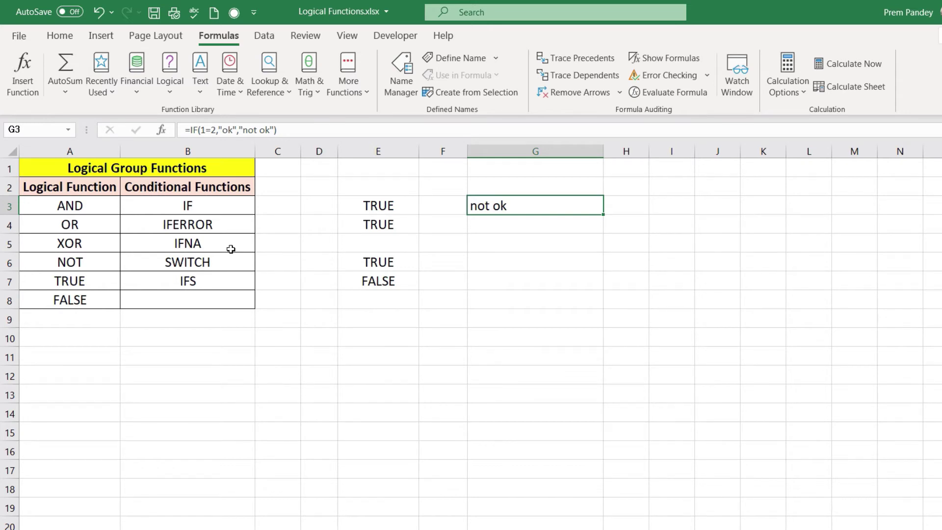
{"action": "left_click_drag", "start_coordinate": [221, 221], "coordinate": [221, 242]}
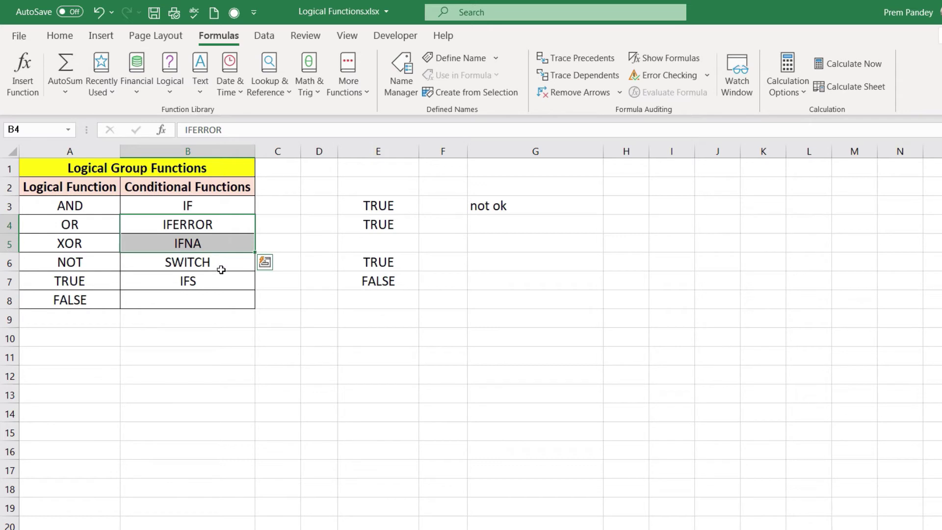
{"action": "left_click", "coordinate": [216, 263]}
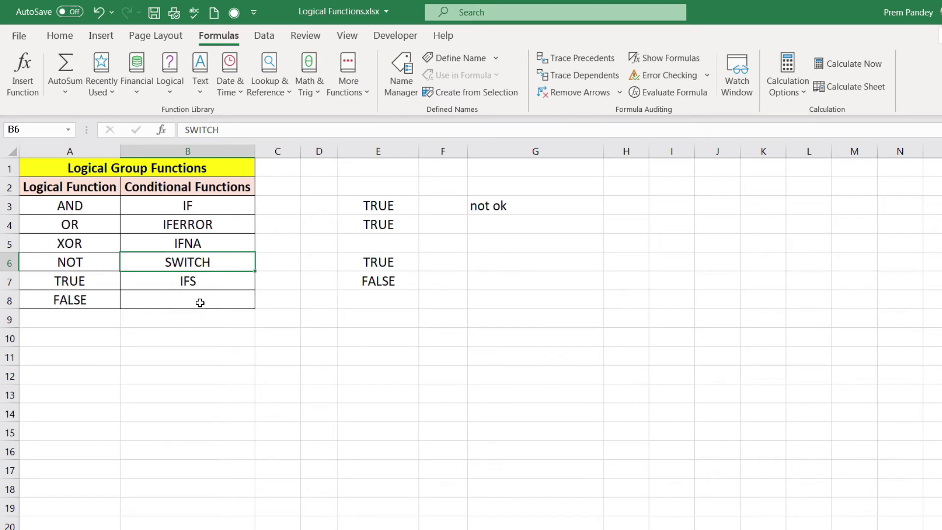
{"action": "left_click", "coordinate": [543, 245]}
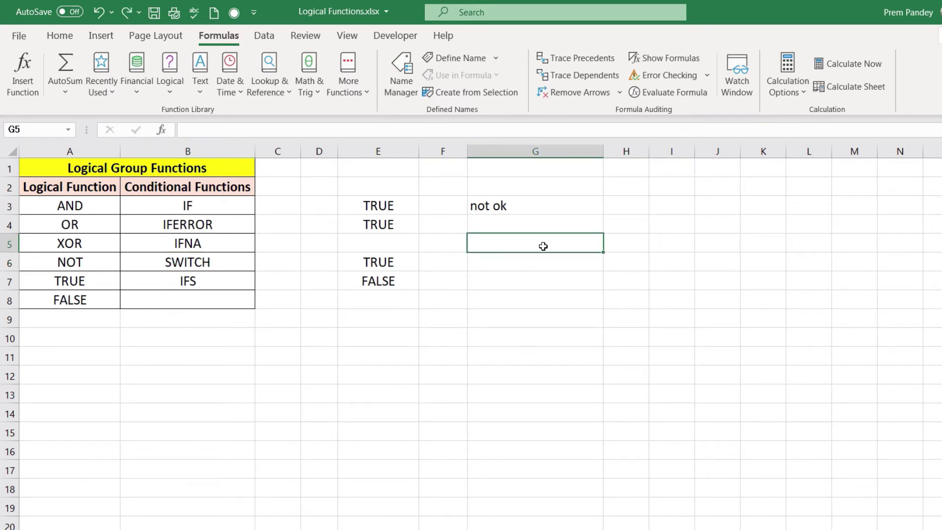
Start a SWITCH formula with F5 as the expression and 1 as Value1
{"action": "type", "text": "=swit"}
{"action": "key", "text": "Tab"}
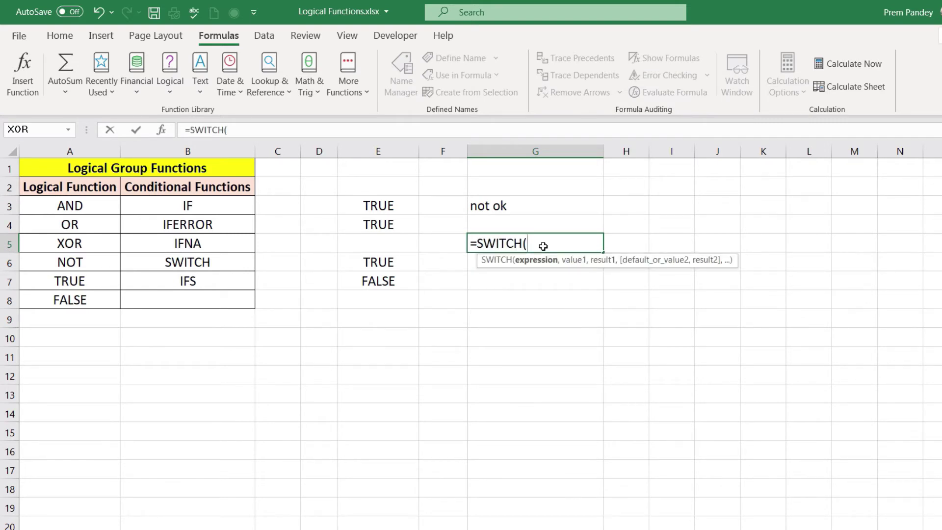
{"action": "key", "text": "ctrl+a"}
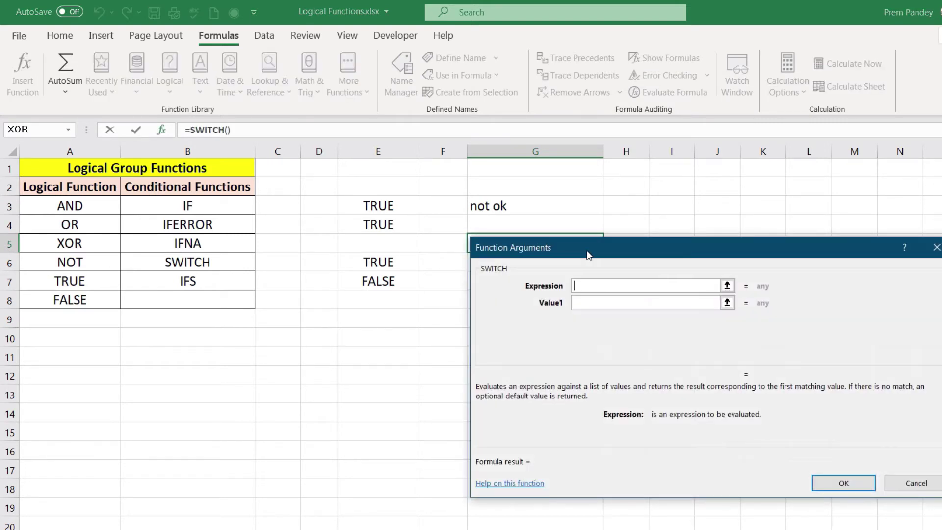
{"action": "left_click_drag", "start_coordinate": [588, 252], "coordinate": [552, 263]}
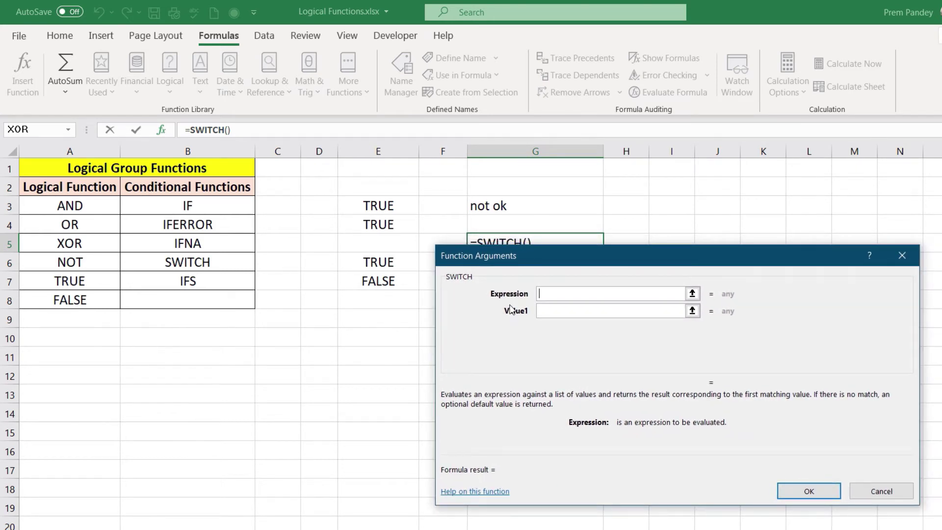
{"action": "left_click", "coordinate": [426, 241]}
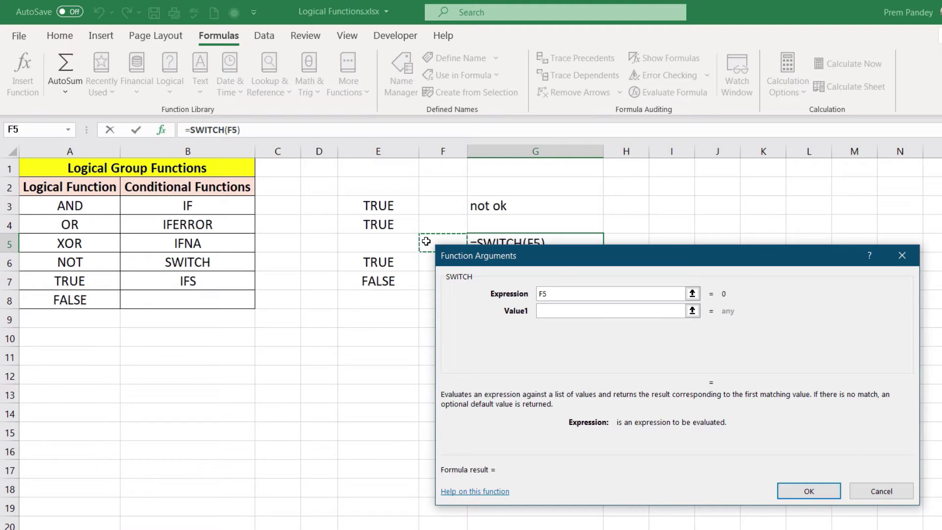
{"action": "key", "text": "Tab"}
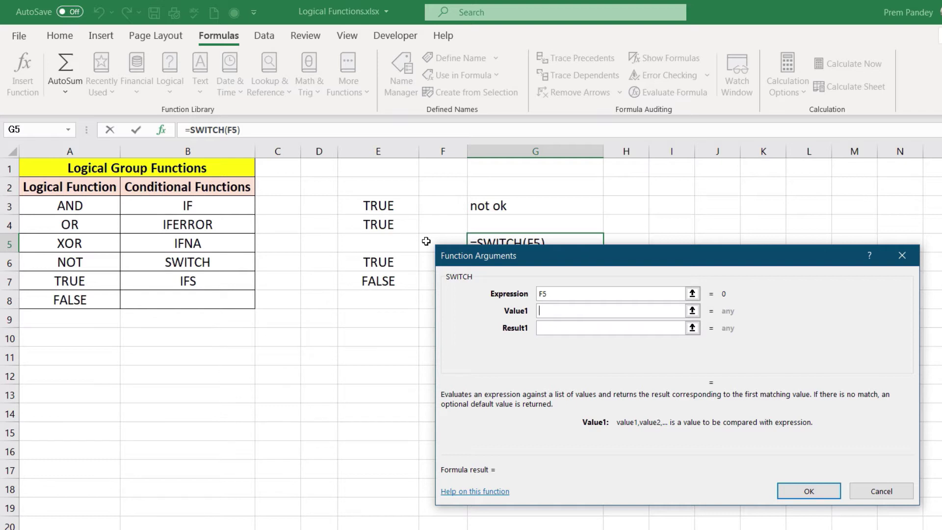
{"action": "type", "text": "1"}
Map value 1 to "Jan" and 3 to Mar in the SWITCH arguments
{"action": "left_click", "coordinate": [557, 329]}
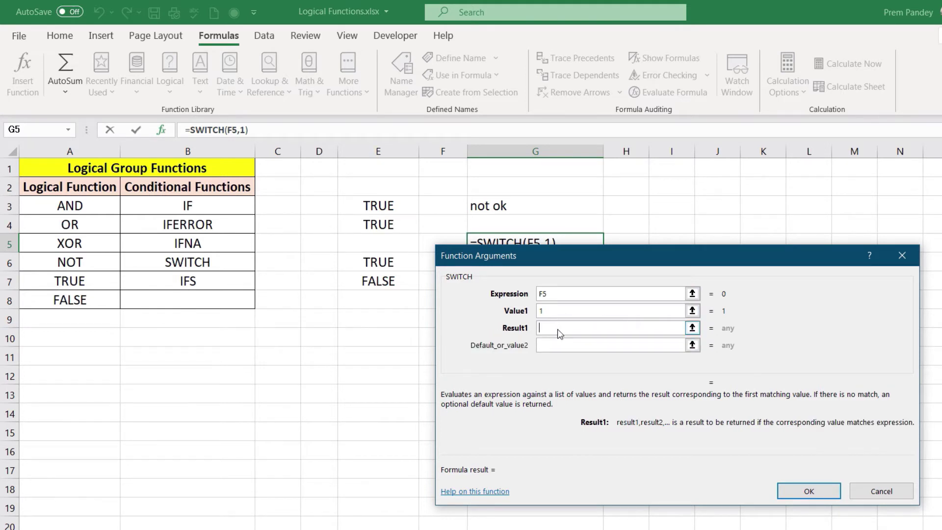
{"action": "type", "text": "\"Jan\""}
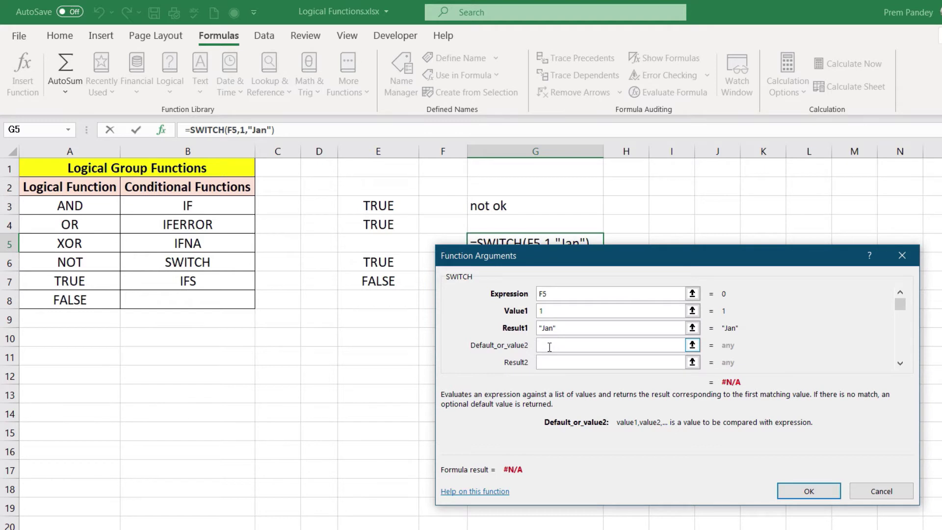
{"action": "type", "text": "3"}
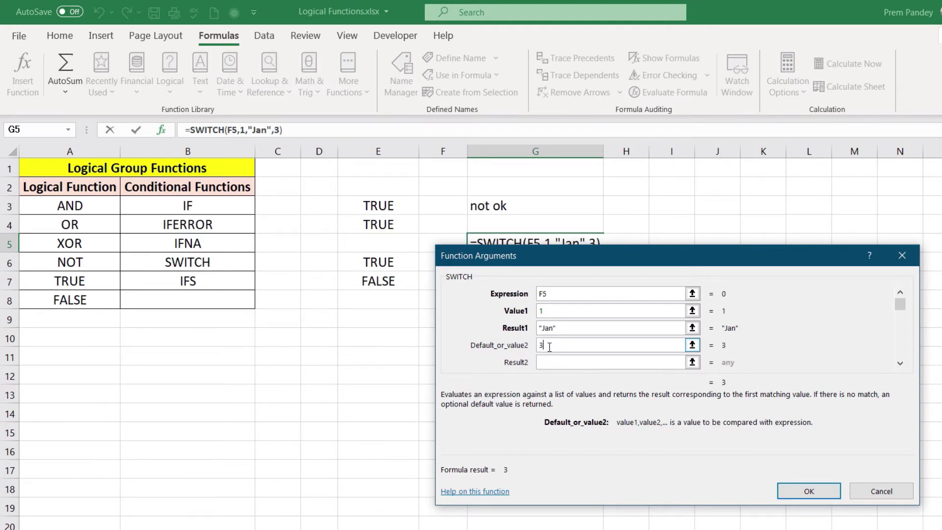
{"action": "key", "text": "Tab"}
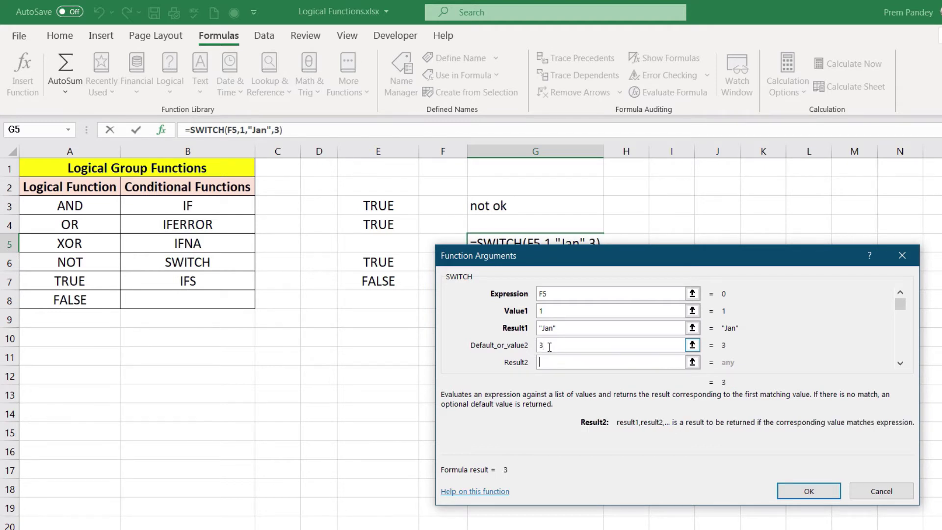
{"action": "type", "text": "Mar"}
{"action": "key", "text": "Tab"}
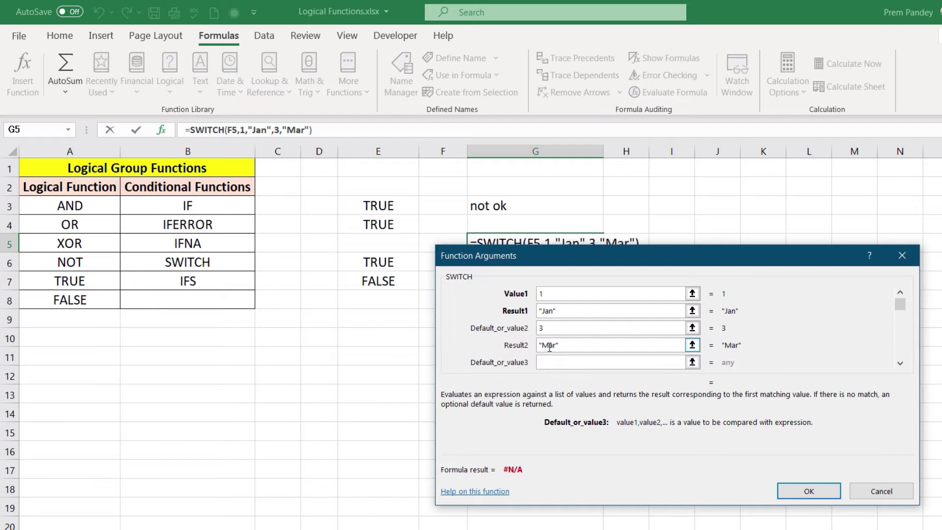
Map 6 to June and 9 to Sep, with Invalid Input as the default
{"action": "type", "text": "6"}
{"action": "key", "text": "Tab"}
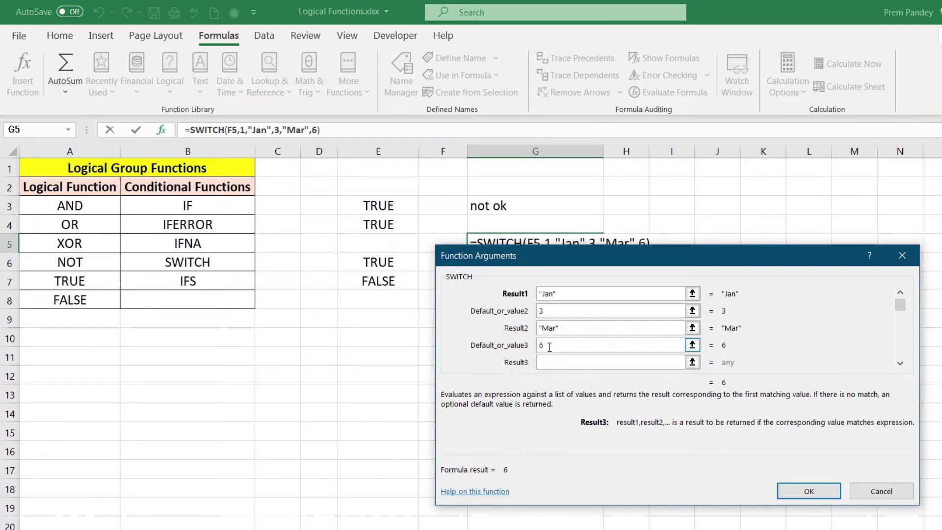
{"action": "type", "text": "June"}
{"action": "key", "text": "Tab"}
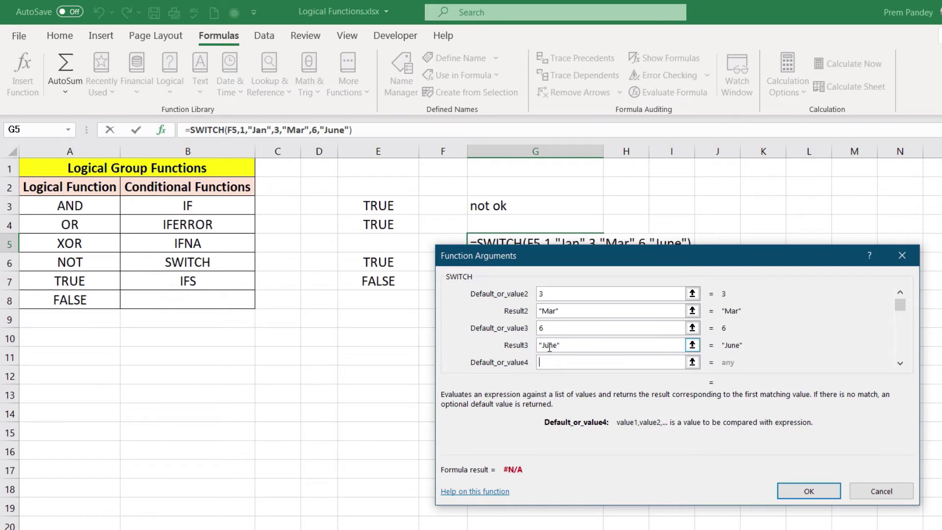
{"action": "type", "text": "9"}
{"action": "key", "text": "Tab"}
{"action": "type", "text": "Sep"}
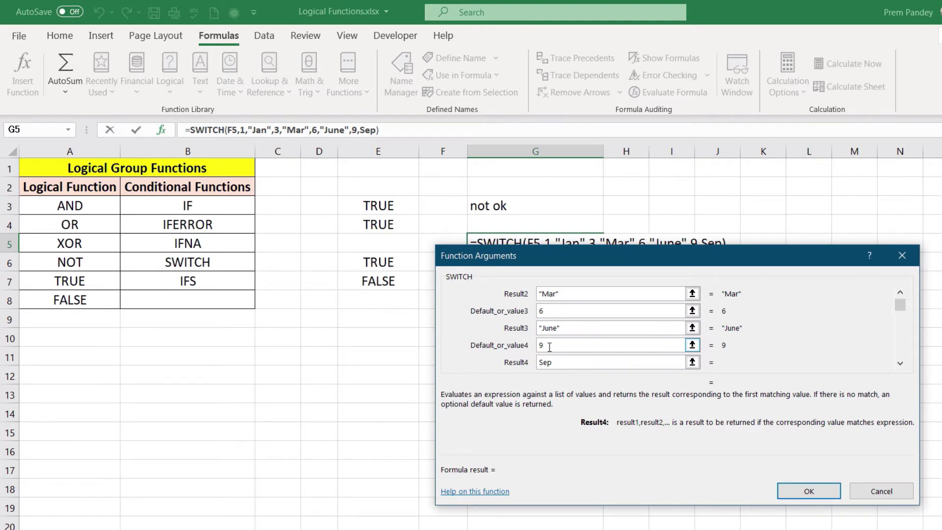
{"action": "key", "text": "Tab"}
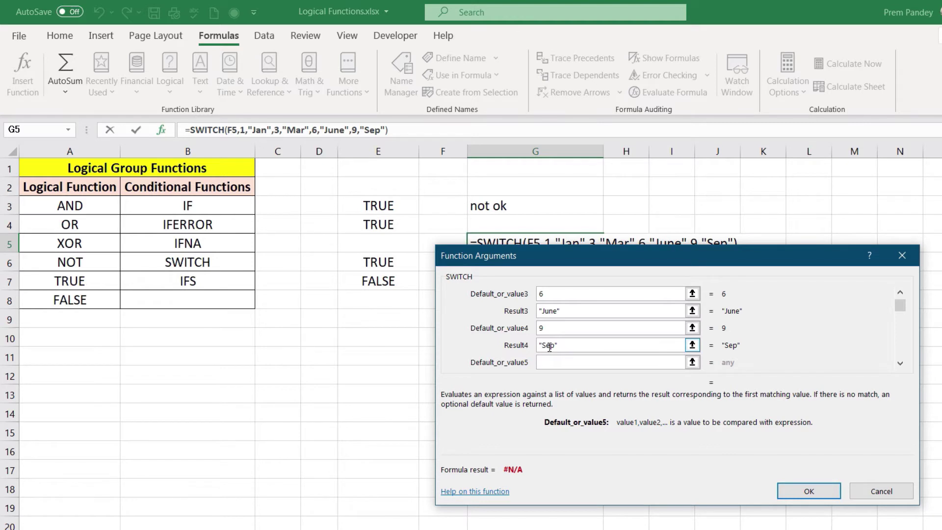
{"action": "type", "text": "Invalid"}
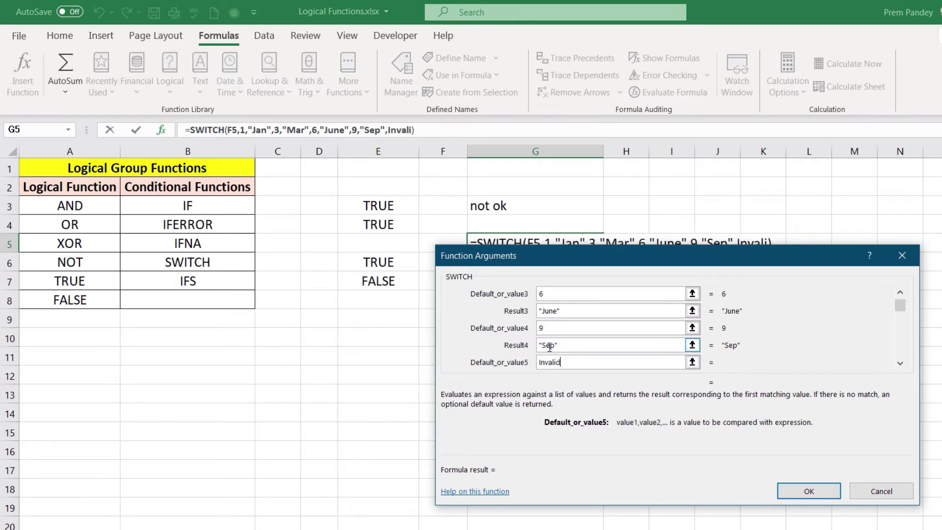
{"action": "type", "text": " Input"}
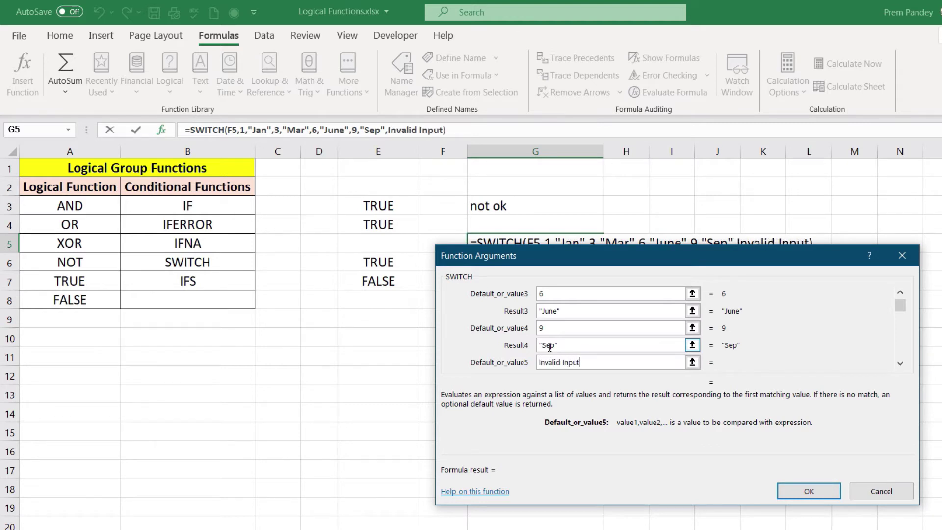
Finish the SWITCH formula in G5 and test F5 with 1, 2 and 3
{"action": "left_click", "coordinate": [823, 496]}
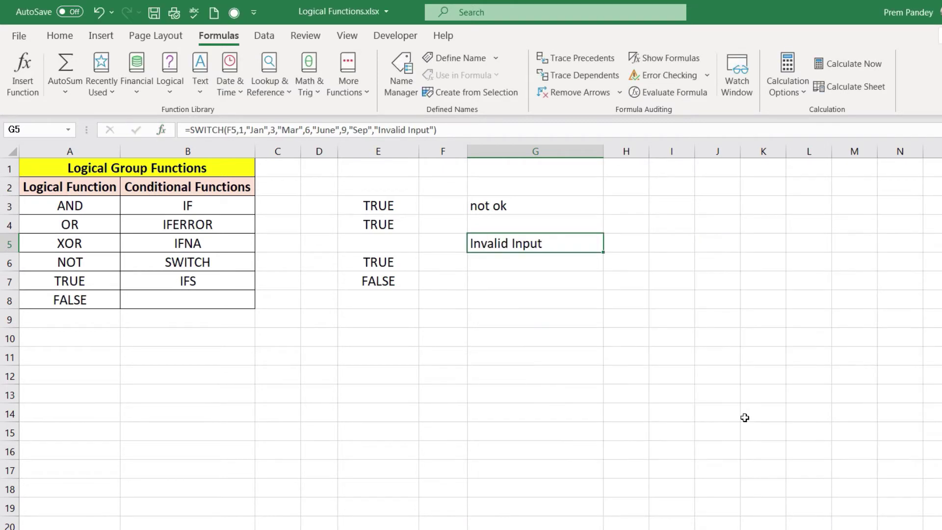
{"action": "left_click", "coordinate": [447, 244]}
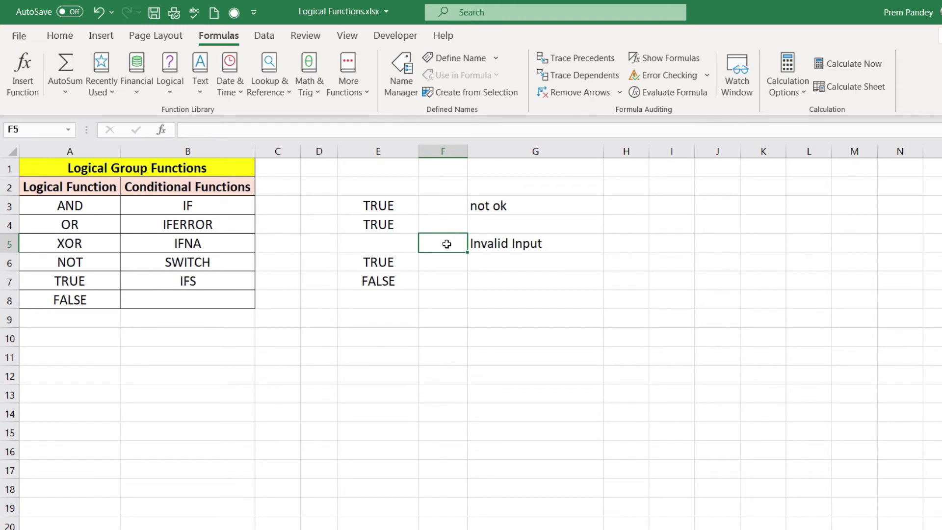
{"action": "type", "text": "1"}
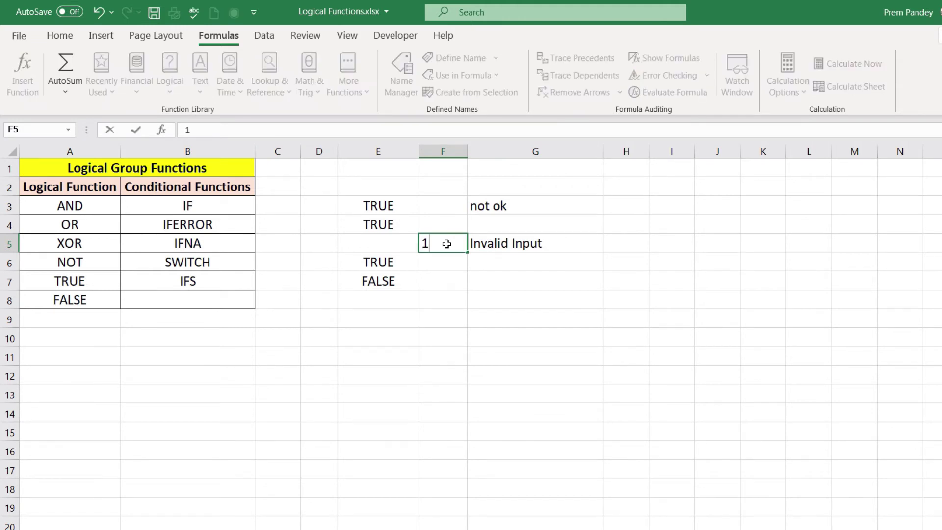
{"action": "key", "text": "Return"}
{"action": "left_click", "coordinate": [447, 244]}
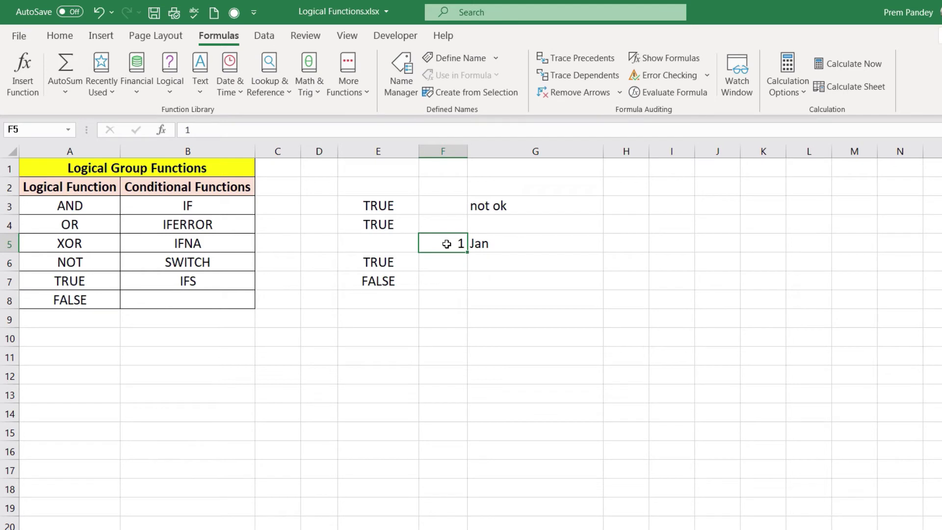
{"action": "type", "text": "2"}
{"action": "key", "text": "Return"}
{"action": "left_click", "coordinate": [446, 243]}
{"action": "type", "text": "3"}
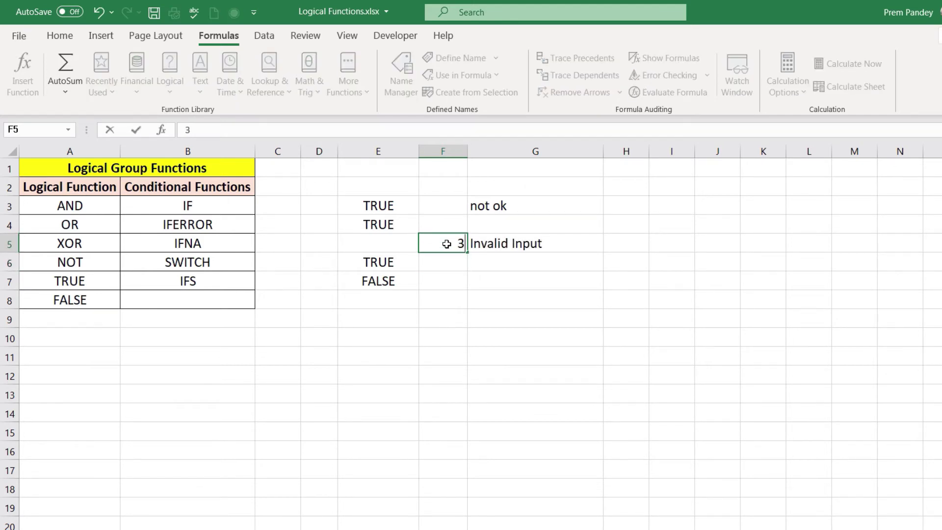
{"action": "key", "text": "Return"}
Test F5 with 6 and 12, showing Invalid Input, then inspect G5's formula
{"action": "left_click", "coordinate": [447, 244]}
{"action": "type", "text": "6"}
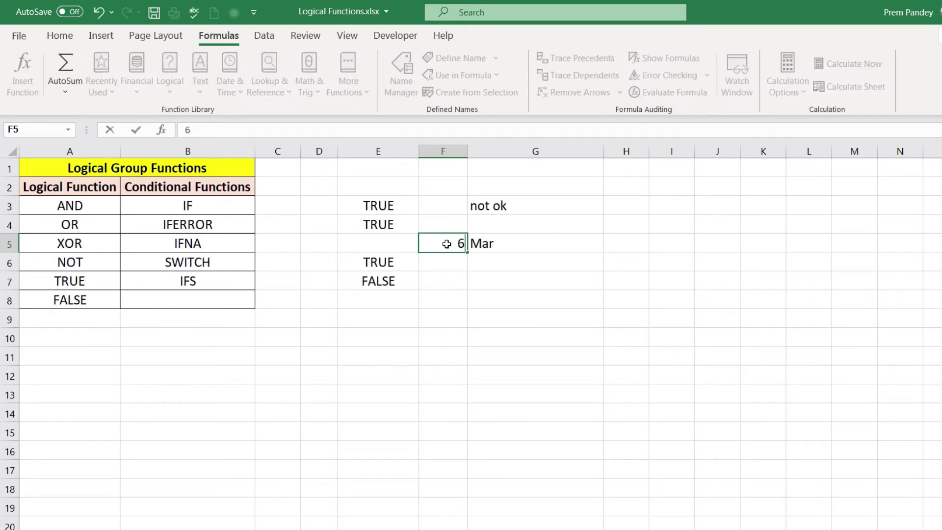
{"action": "key", "text": "Return"}
{"action": "left_click", "coordinate": [446, 244]}
{"action": "type", "text": "12"}
{"action": "key", "text": "Return"}
{"action": "left_click", "coordinate": [447, 244]}
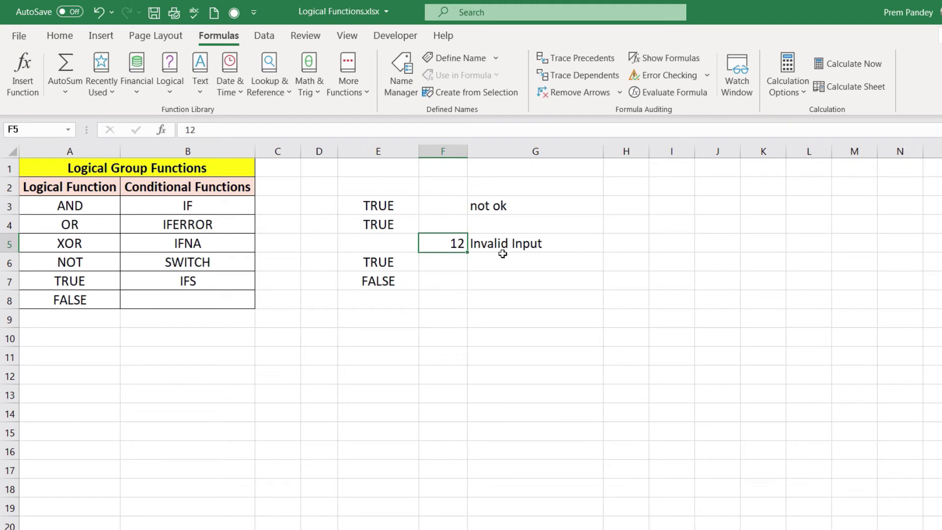
{"action": "left_click", "coordinate": [536, 247]}
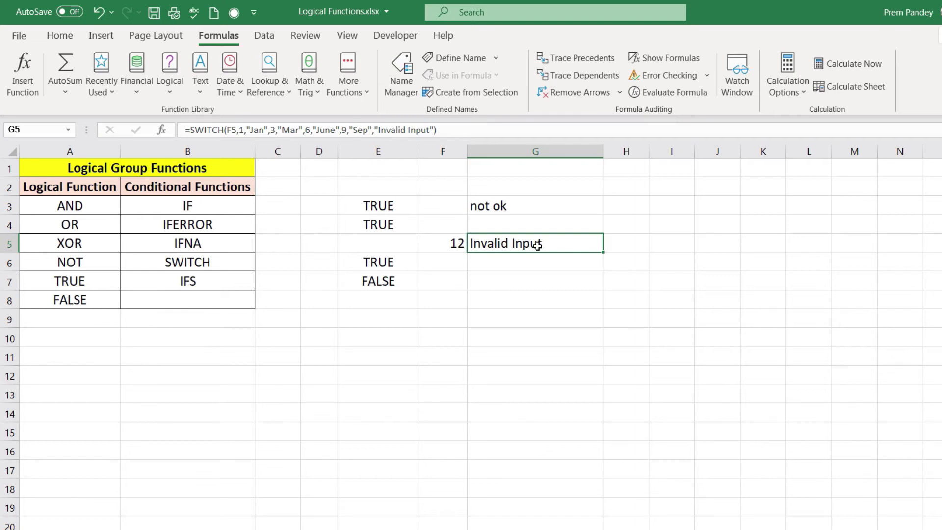
{"action": "left_click_drag", "start_coordinate": [57, 201], "coordinate": [67, 295]}
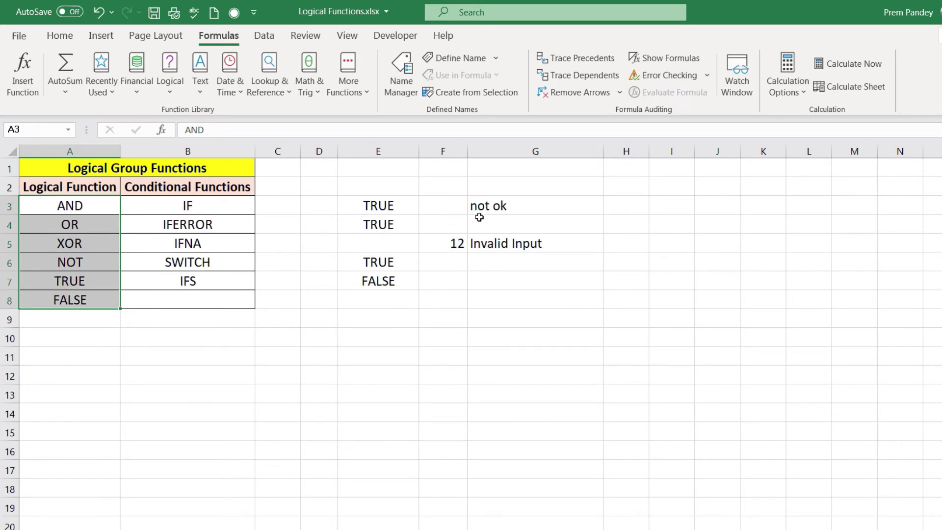
{"action": "left_click_drag", "start_coordinate": [209, 206], "coordinate": [214, 291]}
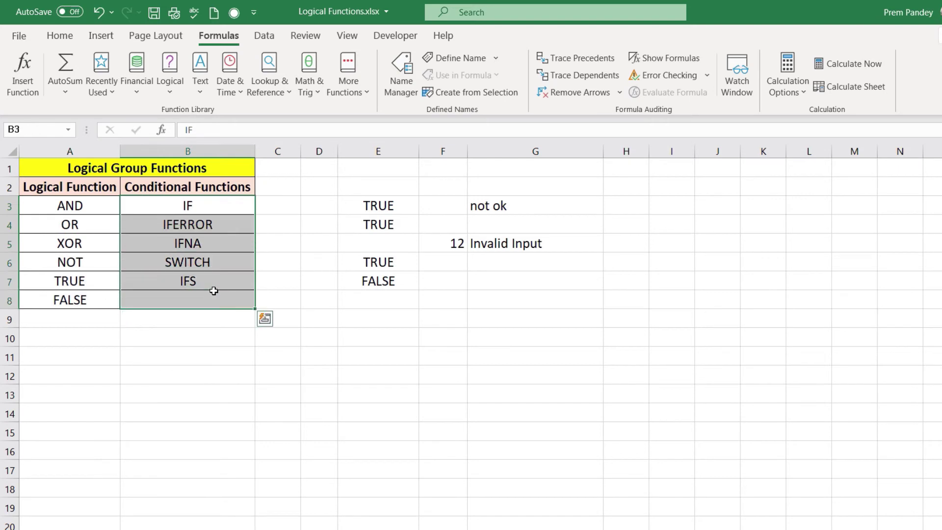
{"action": "left_click", "coordinate": [222, 276]}
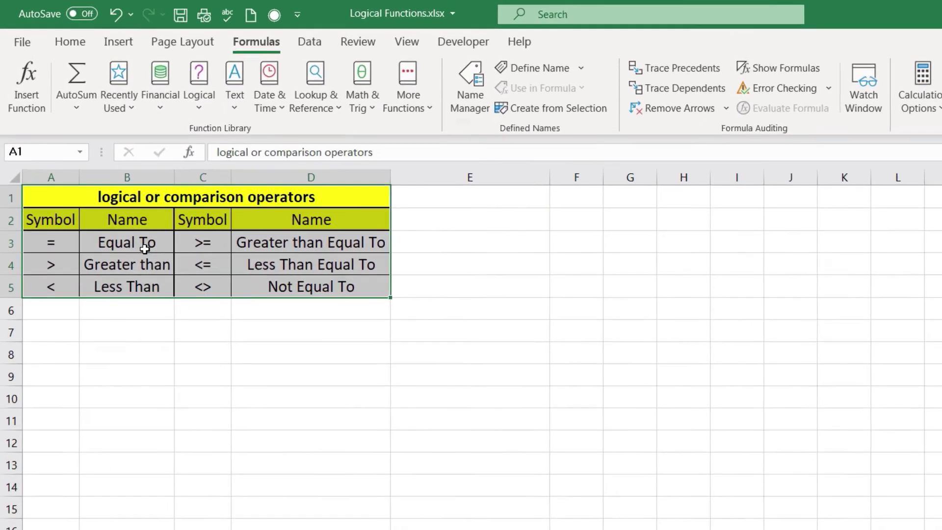
Highlight the Name header, operator symbols in C3:C5 and A3:A5, and the Equal To row
{"action": "left_click", "coordinate": [130, 220]}
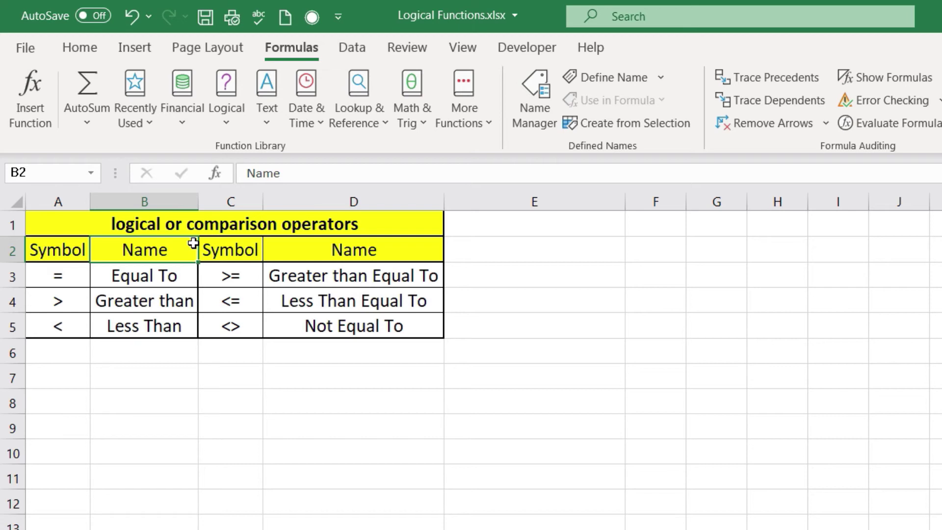
{"action": "left_click_drag", "start_coordinate": [228, 275], "coordinate": [243, 334]}
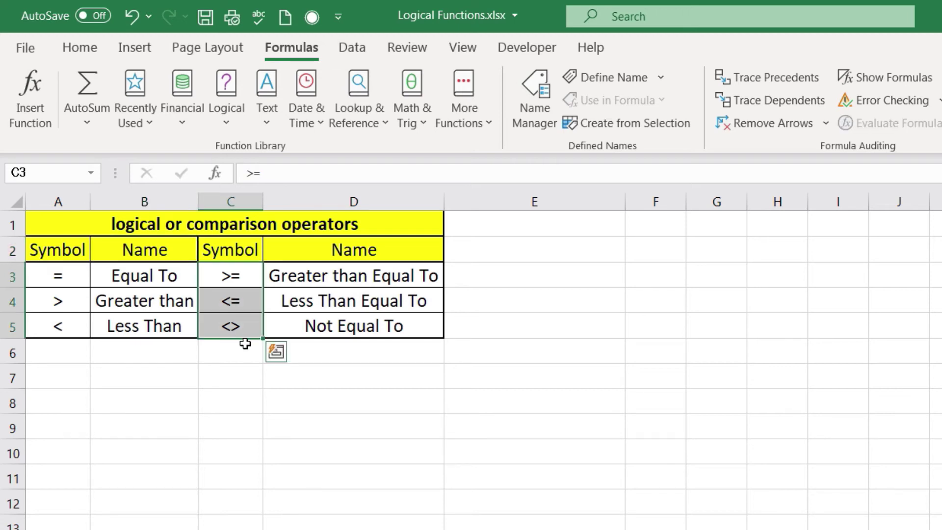
{"action": "left_click_drag", "start_coordinate": [60, 276], "coordinate": [58, 326]}
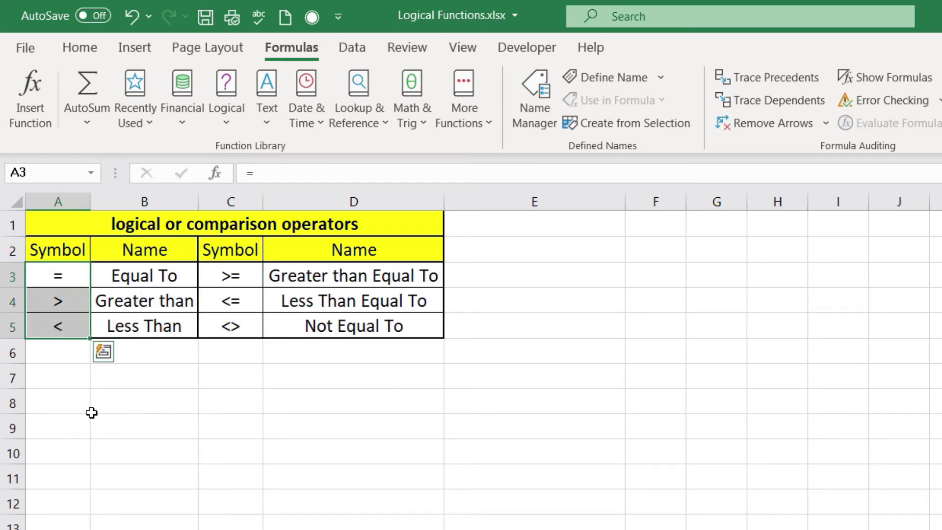
{"action": "left_click_drag", "start_coordinate": [59, 273], "coordinate": [156, 273]}
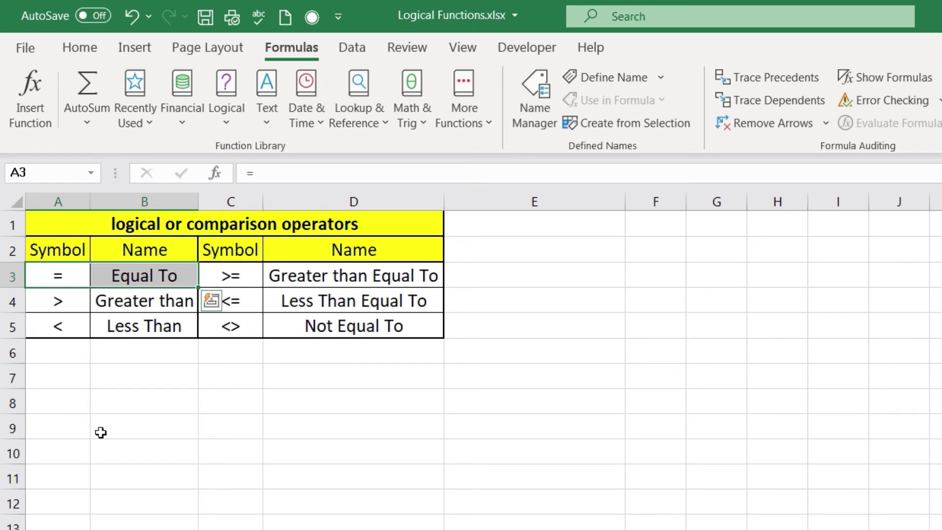
Enter 1, 1 and the = label in cells A9:C9
{"action": "left_click", "coordinate": [76, 418]}
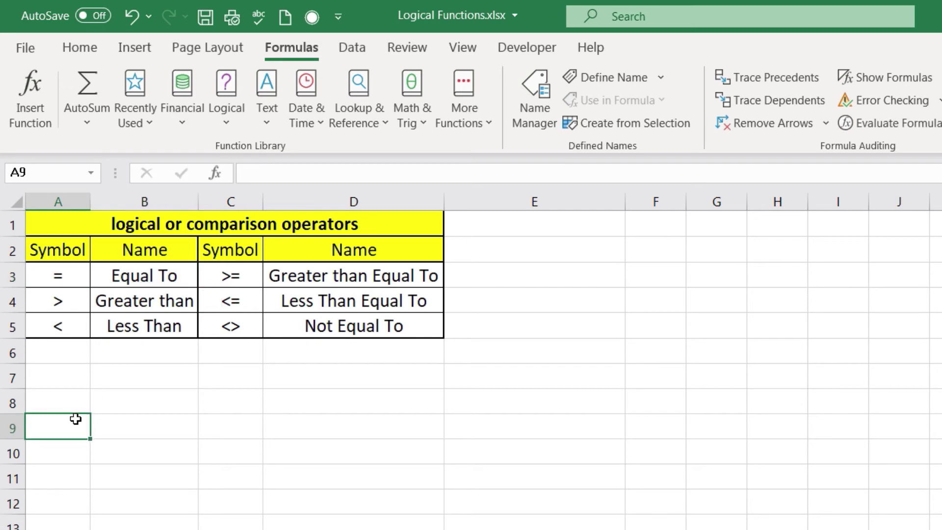
{"action": "type", "text": "1"}
{"action": "key", "text": "Right"}
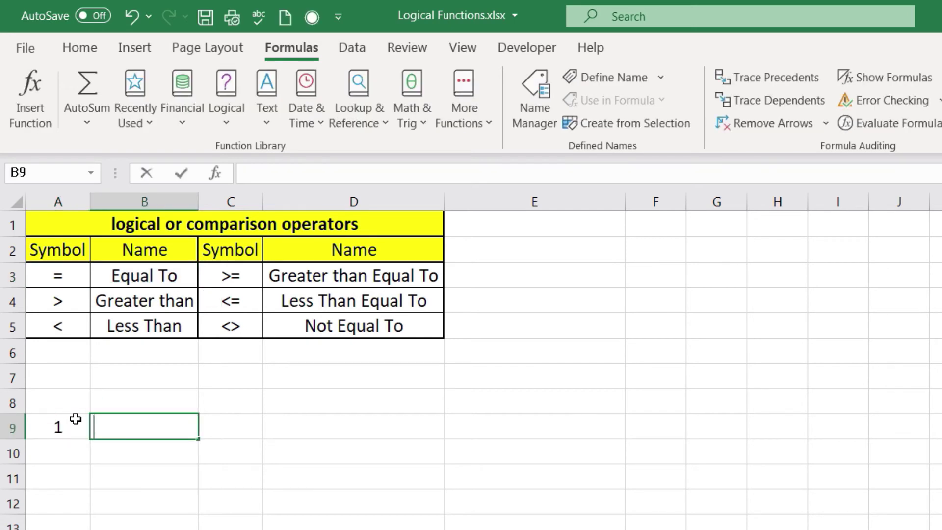
{"action": "type", "text": "1"}
{"action": "key", "text": "Return"}
{"action": "key", "text": "Up"}
{"action": "key", "text": "Right"}
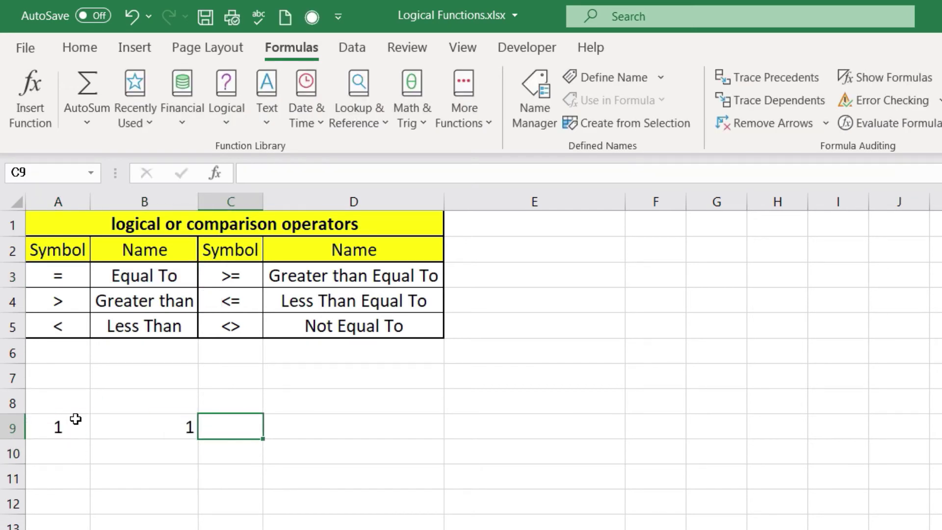
{"action": "type", "text": "="}
{"action": "key", "text": "Return"}
{"action": "key", "text": "Up"}
{"action": "key", "text": "Left"}
{"action": "key", "text": "Left"}
{"action": "key", "text": "Left"}
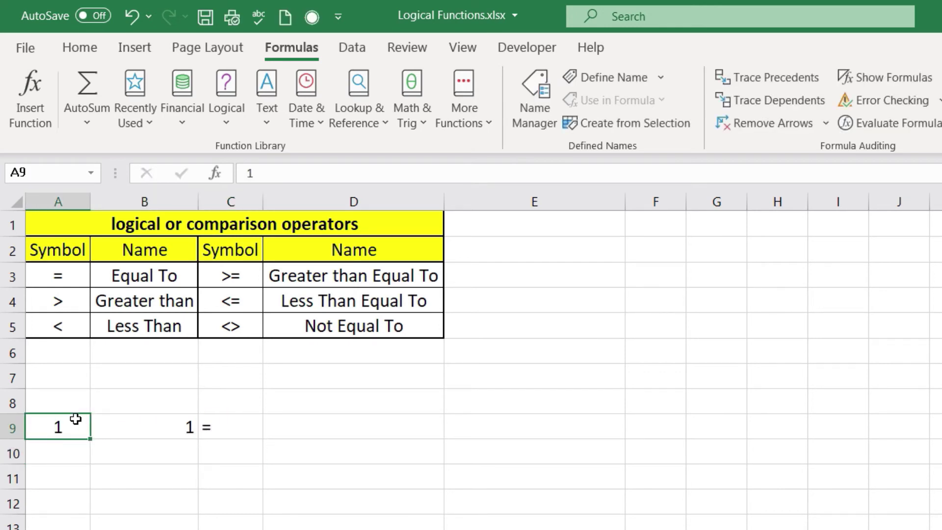
Enter 1 in A10 and 2 in B10
{"action": "key", "text": "Down"}
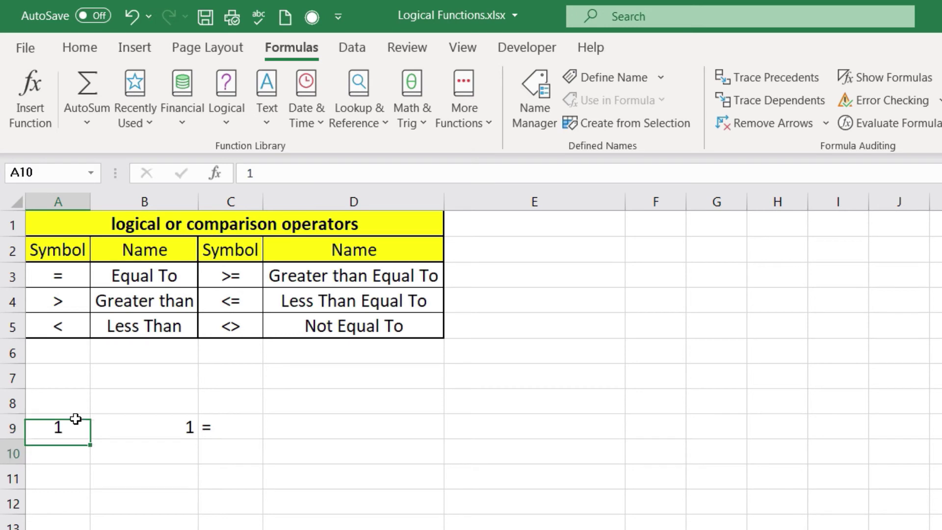
{"action": "type", "text": "1"}
{"action": "key", "text": "Return"}
{"action": "key", "text": "Up"}
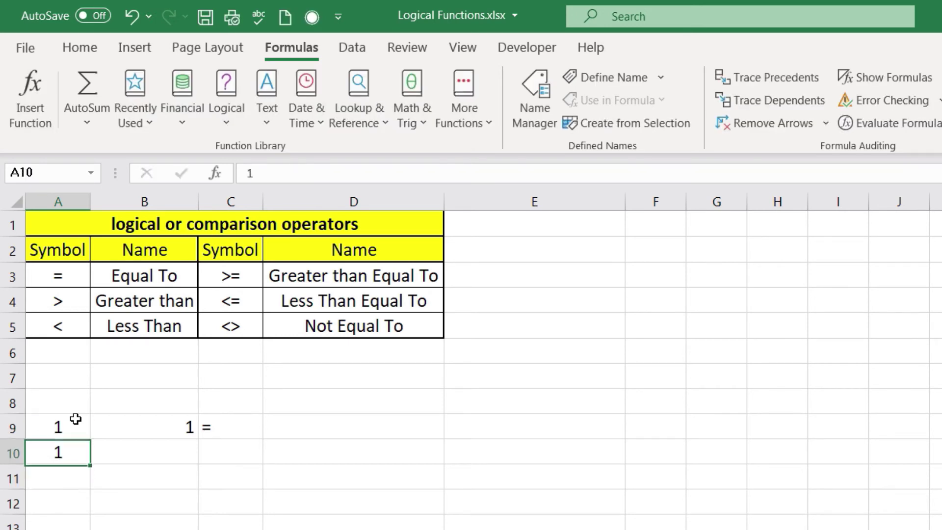
{"action": "key", "text": "Right"}
{"action": "key", "text": "F2"}
{"action": "type", "text": "2"}
{"action": "key", "text": "Tab"}
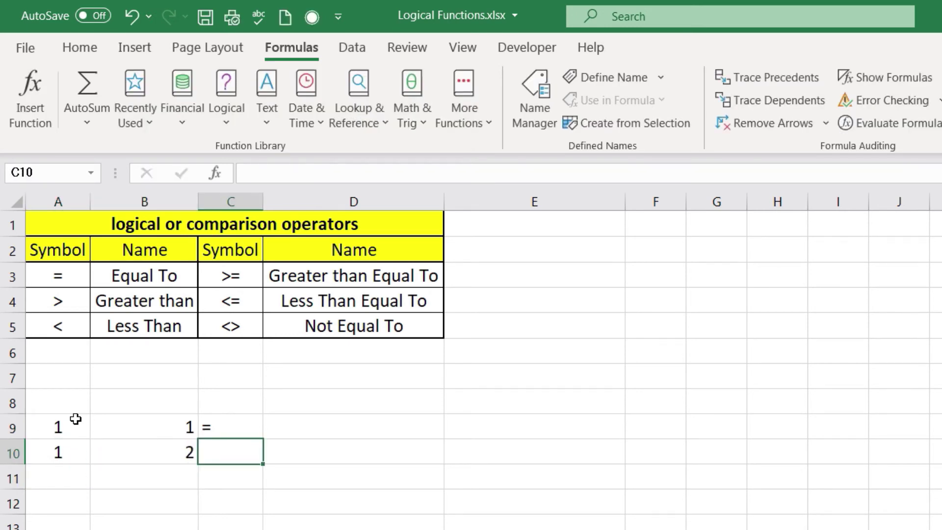
Try the comparison =B10>A10 in C10 (TRUE), then replace it with the > label
{"action": "type", "text": "="}
{"action": "key", "text": "Left"}
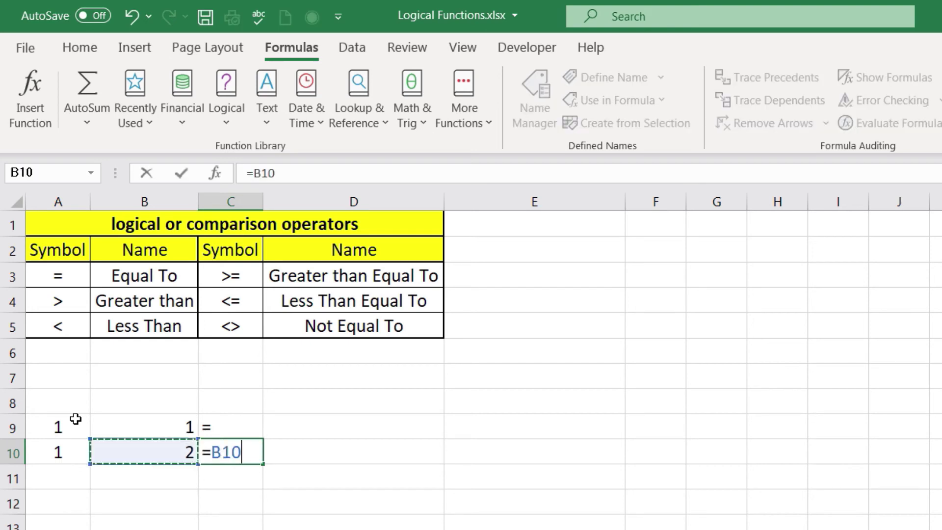
{"action": "key", "text": "Left"}
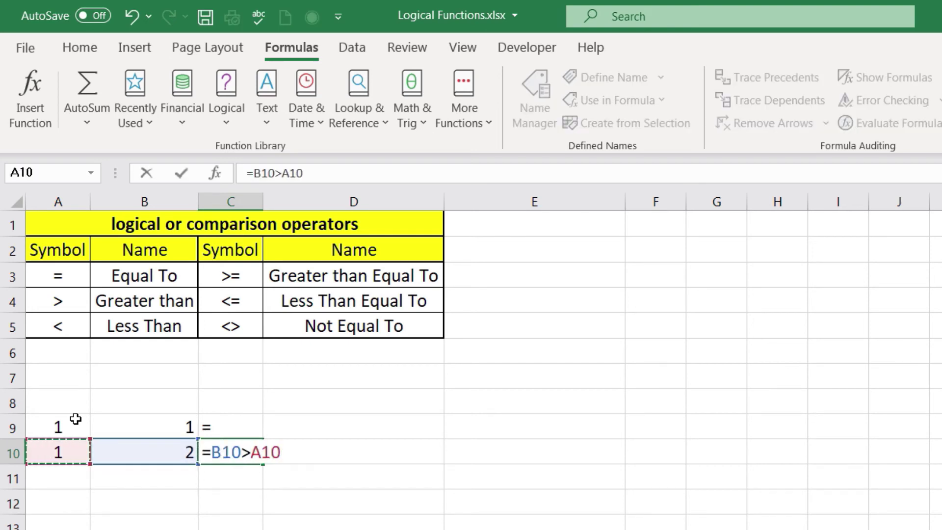
{"action": "key", "text": "Return"}
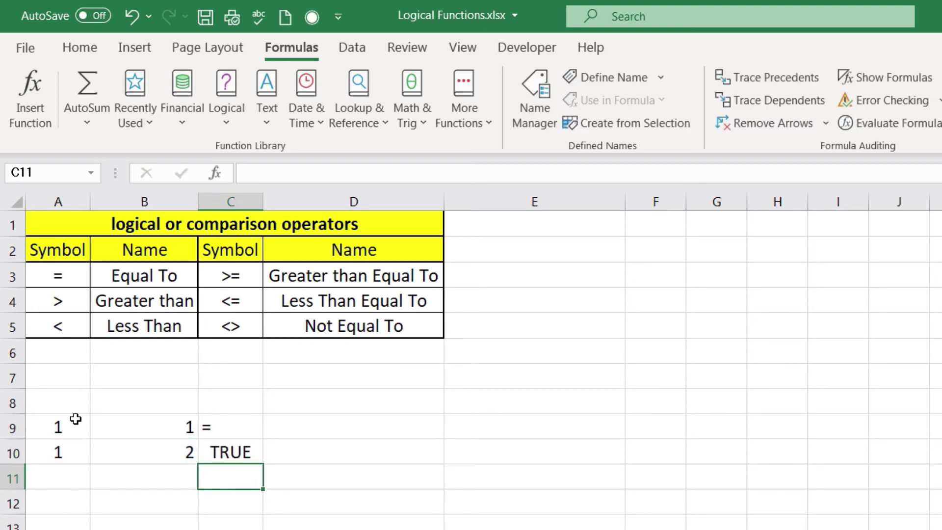
{"action": "key", "text": "Left"}
{"action": "key", "text": "Up"}
{"action": "key", "text": "Right"}
{"action": "type", "text": ">"}
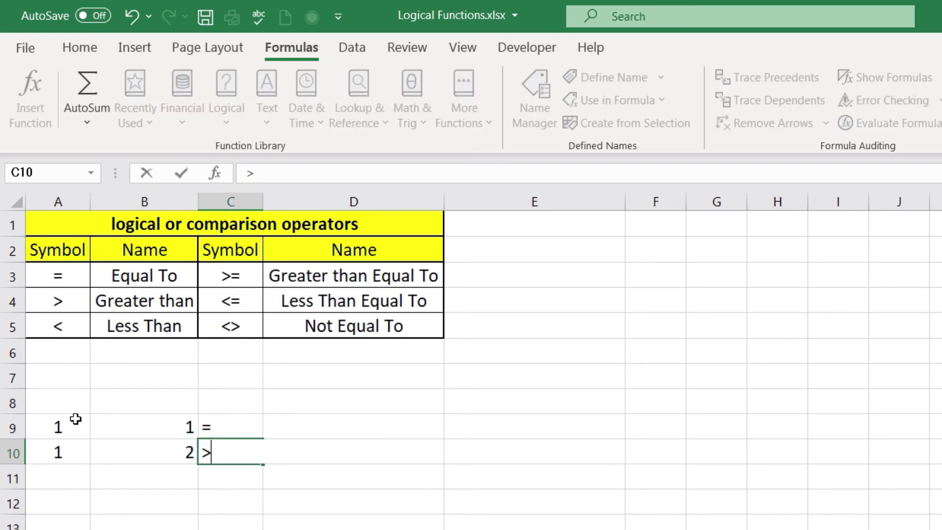
{"action": "key", "text": "Return"}
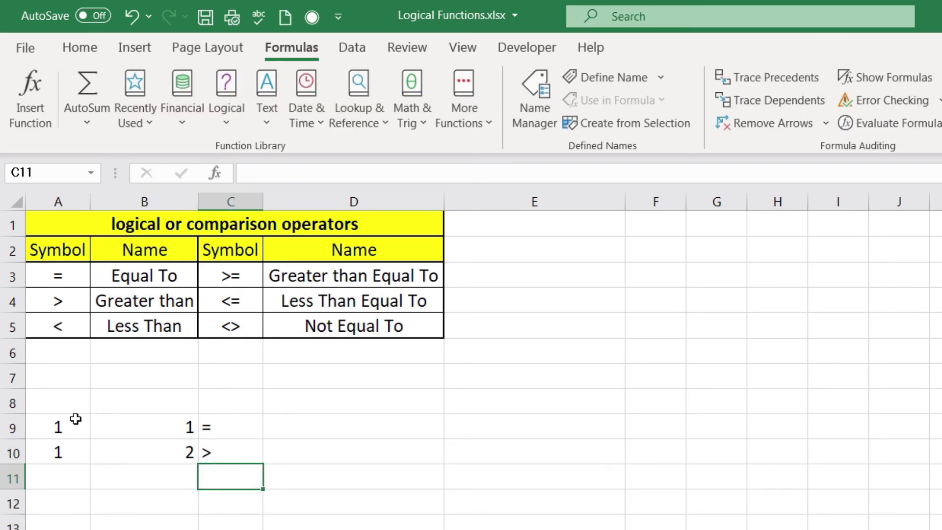
Enter 2 in A11 and 1 in B11
{"action": "key", "text": "Left"}
{"action": "key", "text": "Left"}
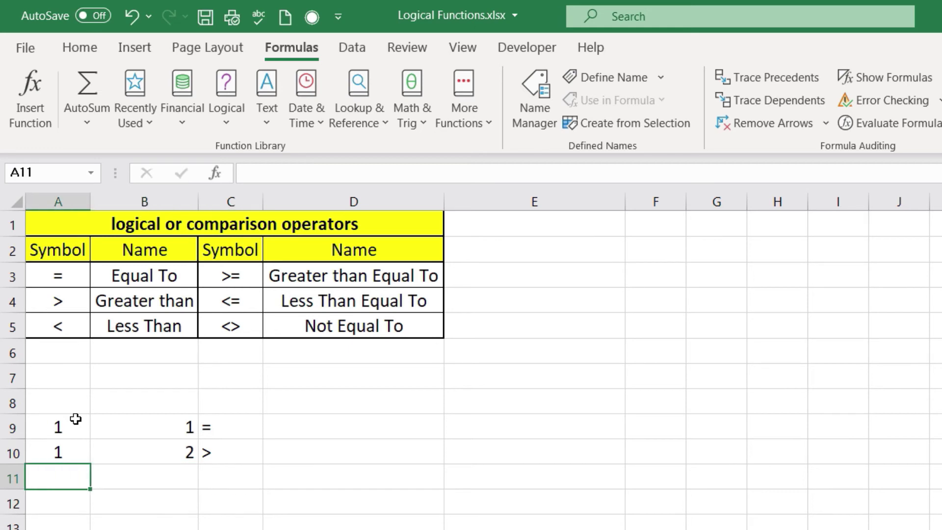
{"action": "type", "text": "2"}
{"action": "key", "text": "Right"}
{"action": "type", "text": "1"}
{"action": "key", "text": "Return"}
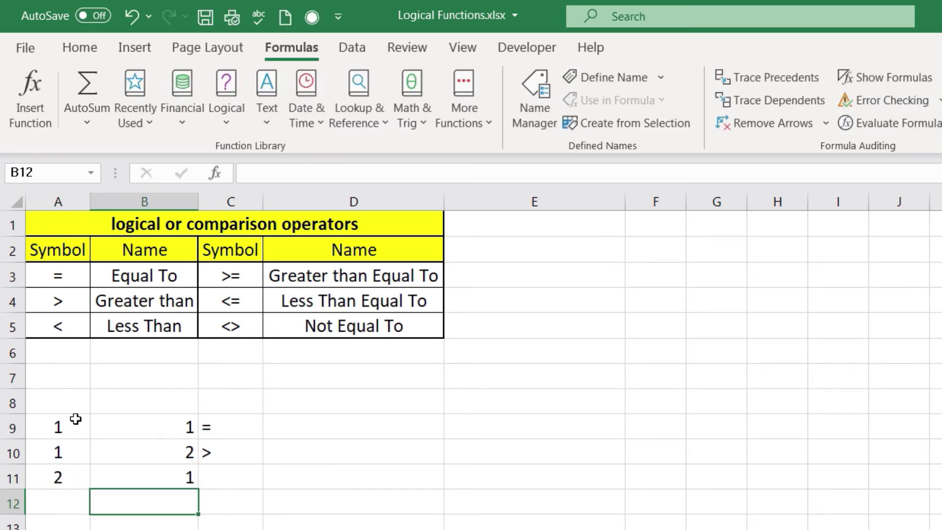
{"action": "key", "text": "Up"}
{"action": "key", "text": "Right"}
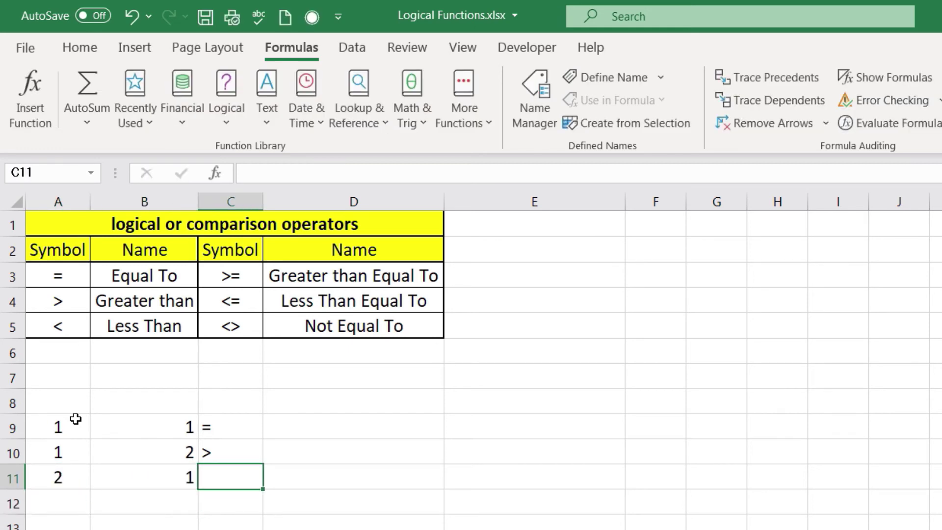
Try the comparison =B11<A11 in C11 (TRUE), then replace it with the < label
{"action": "type", "text": "="}
{"action": "key", "text": "Left"}
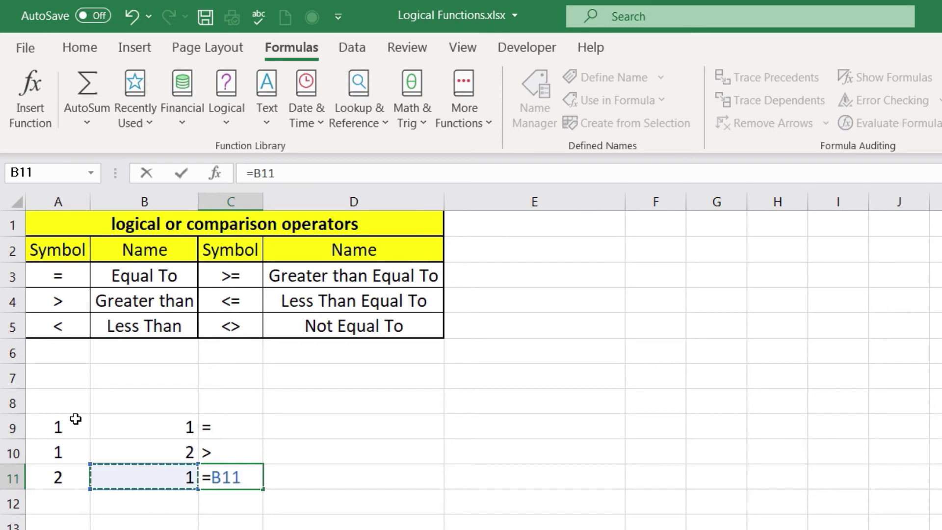
{"action": "type", "text": "<"}
{"action": "key", "text": "Left"}
{"action": "key", "text": "Left"}
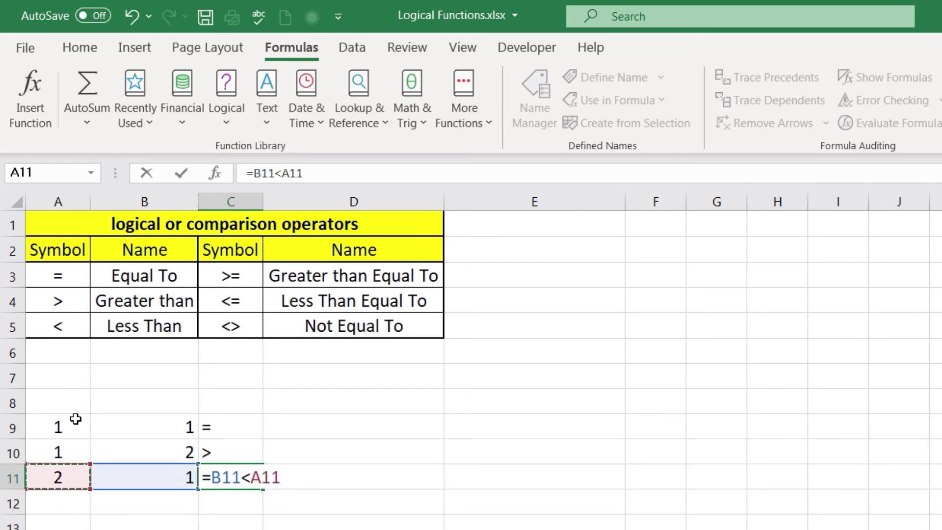
{"action": "key", "text": "Return"}
{"action": "key", "text": "Up"}
{"action": "type", "text": "<"}
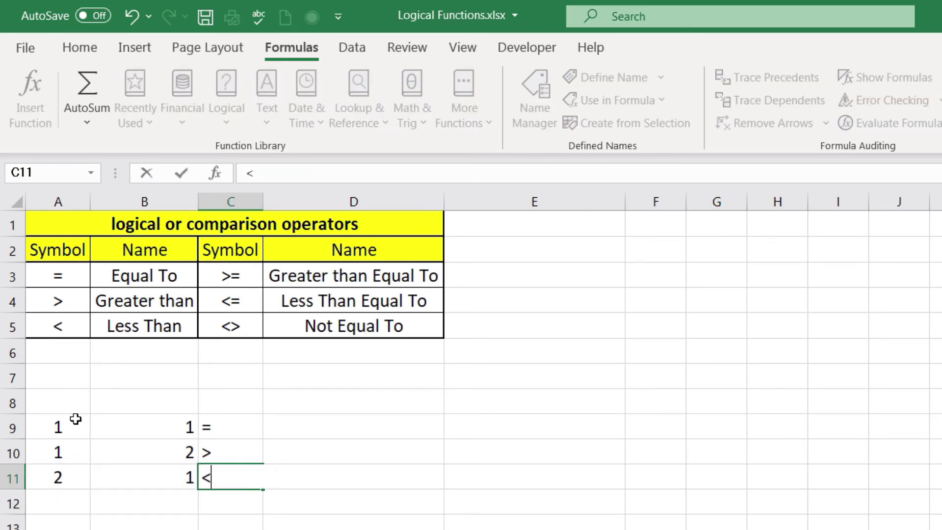
{"action": "key", "text": "ctrl+Return"}
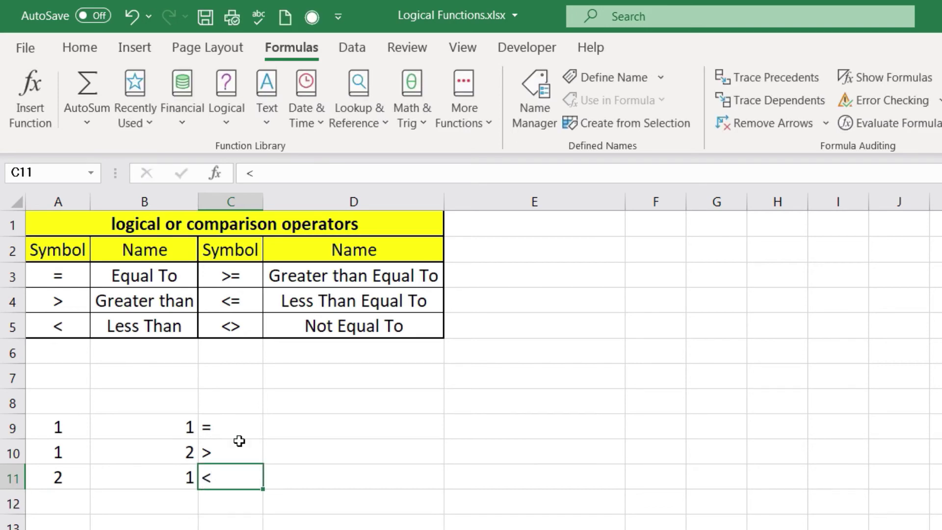
Check the >= symbol in C3, then enter 2 in A12 and 3 in B12
{"action": "left_click", "coordinate": [250, 283]}
{"action": "left_click_drag", "start_coordinate": [240, 296], "coordinate": [235, 326]}
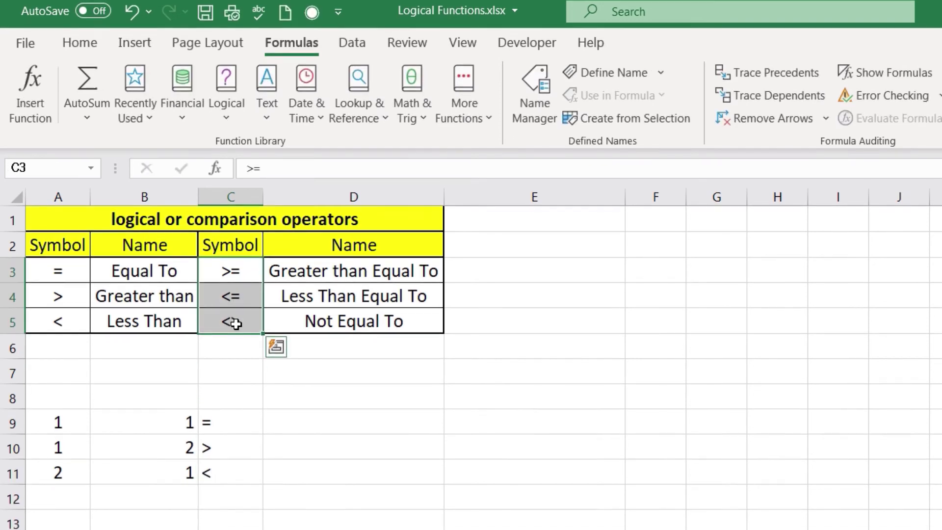
{"action": "scroll", "coordinate": [235, 326], "scroll_direction": "down", "scroll_amount": 2}
{"action": "left_click", "coordinate": [76, 350]}
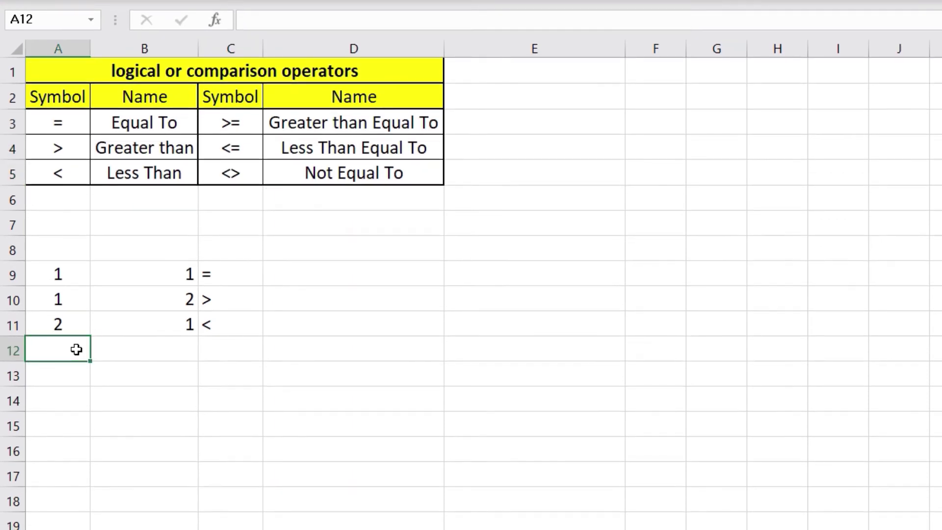
{"action": "type", "text": "2"}
{"action": "key", "text": "Return"}
{"action": "key", "text": "Up"}
{"action": "key", "text": "Right"}
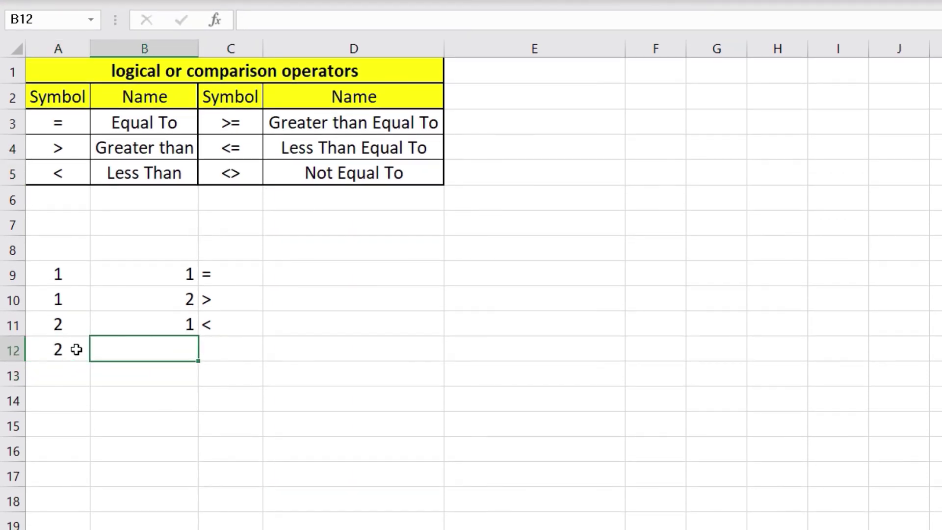
{"action": "type", "text": "3"}
{"action": "key", "text": "Return"}
{"action": "key", "text": "Up"}
{"action": "key", "text": "Right"}
Enter the comparison =B12>=A12 in C12, which returns TRUE
{"action": "type", "text": "="}
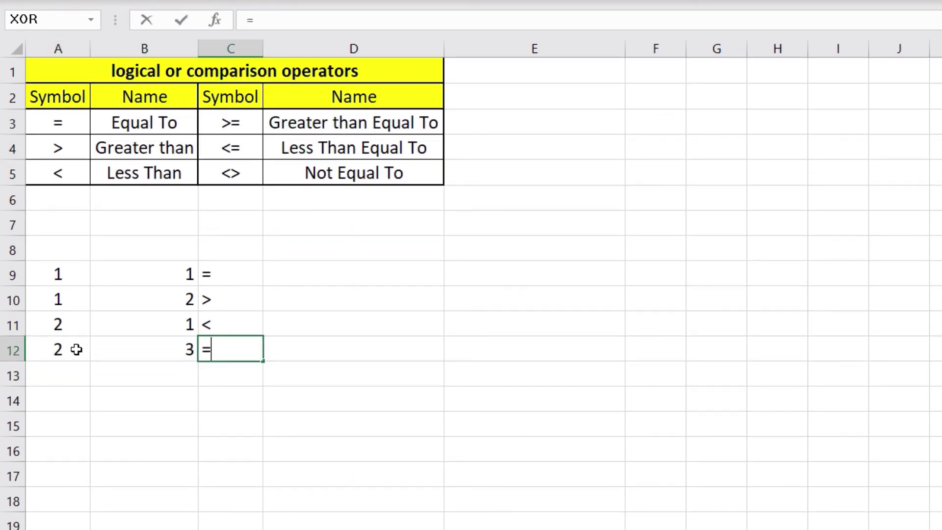
{"action": "key", "text": "Left"}
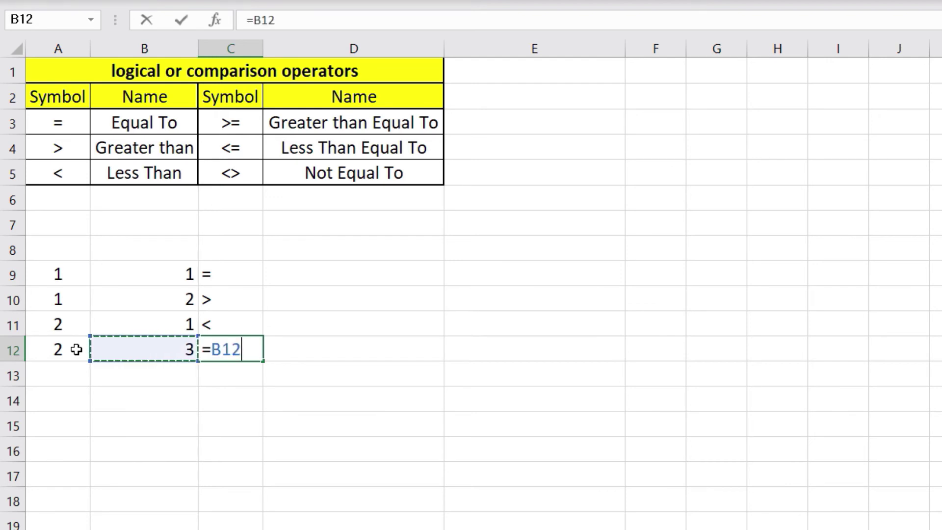
{"action": "type", "text": ">="}
{"action": "left_click", "coordinate": [76, 350]}
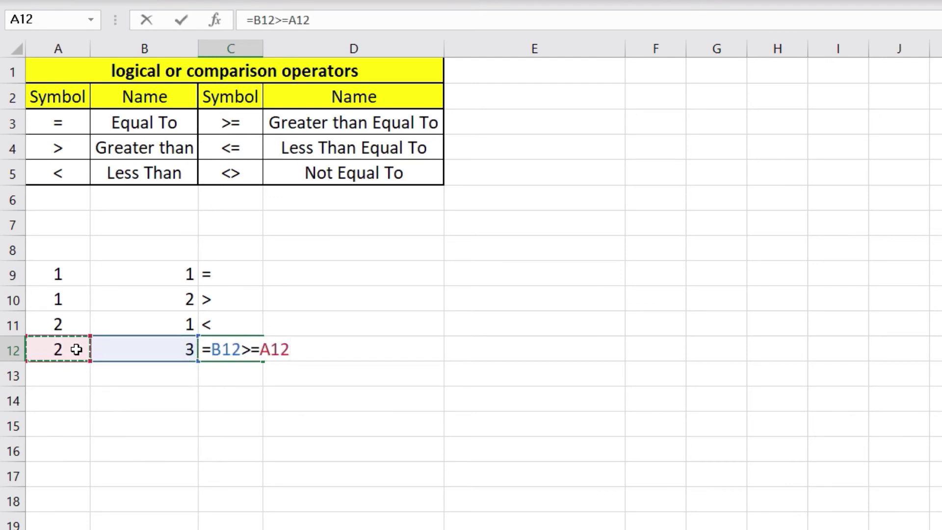
{"action": "key", "text": "Return"}
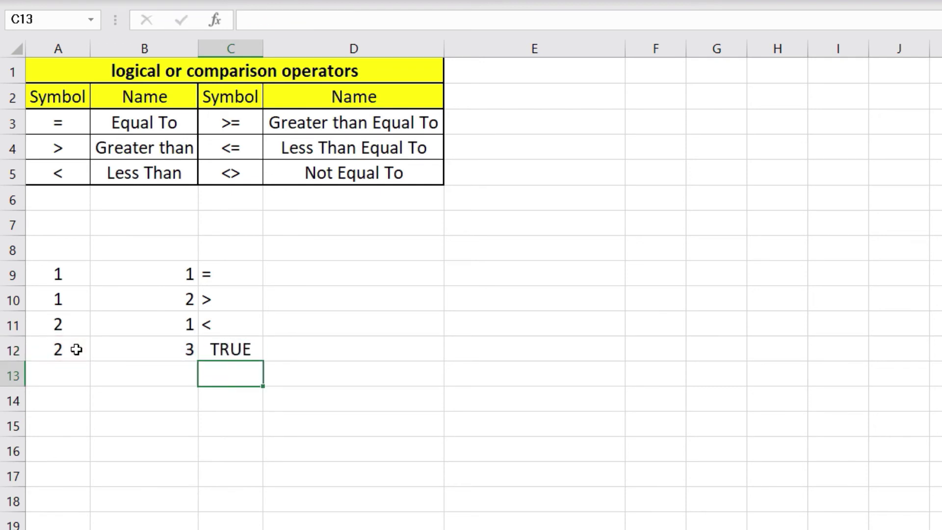
{"action": "key", "text": "Up"}
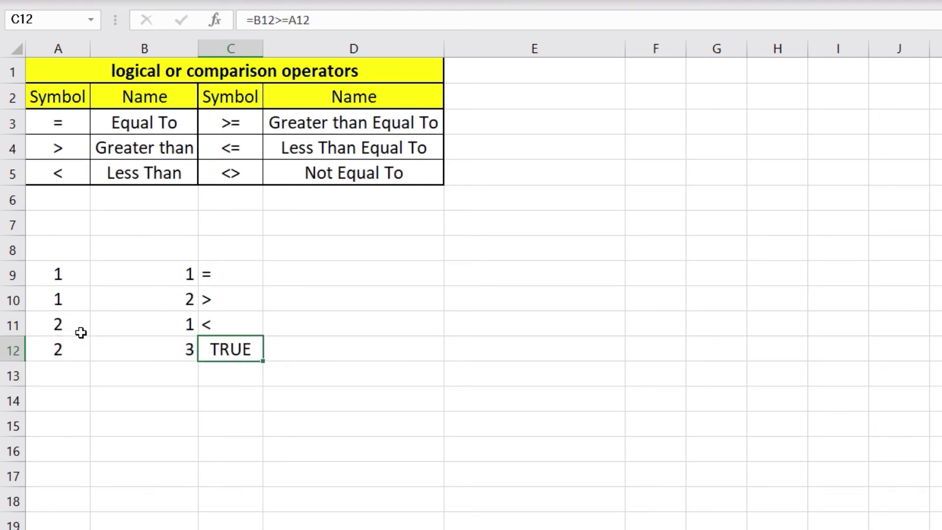
Change B12 to 2, briefly test > instead of >=, then label C12 with >=
{"action": "left_click", "coordinate": [163, 355]}
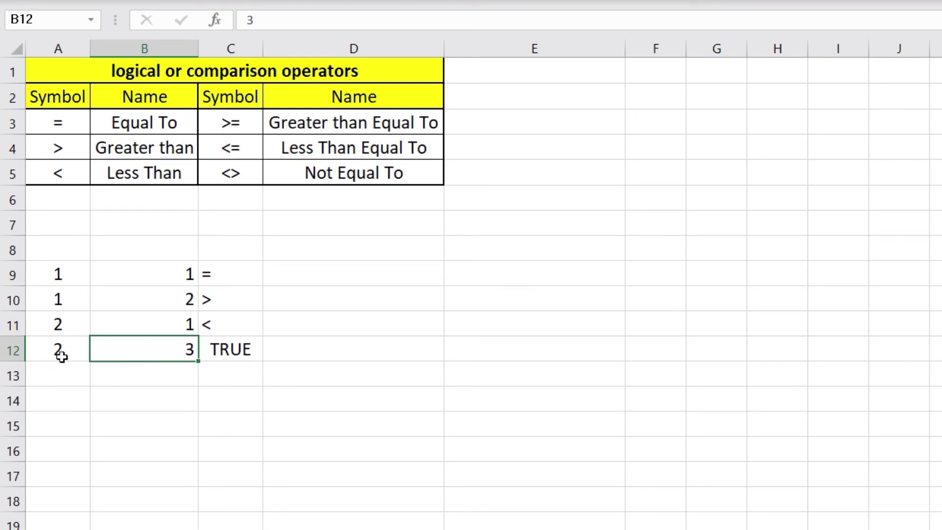
{"action": "type", "text": "2"}
{"action": "key", "text": "Tab"}
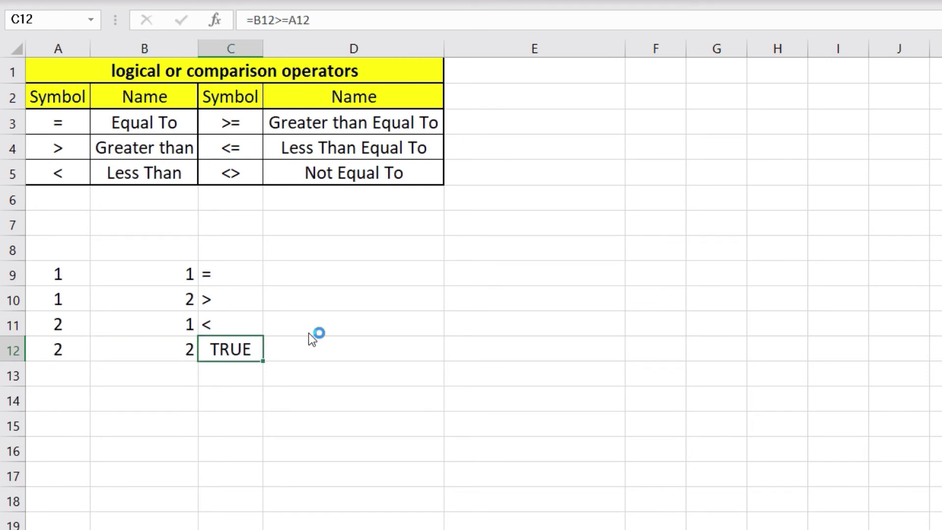
{"action": "key", "text": "F2"}
{"action": "key", "text": "Left"}
{"action": "key", "text": "Left"}
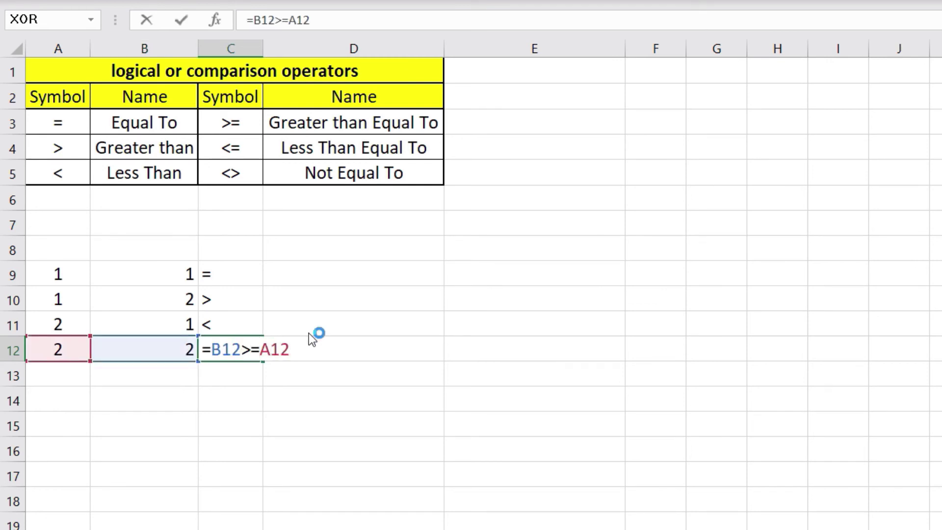
{"action": "key", "text": "BackSpace"}
{"action": "key", "text": "Return"}
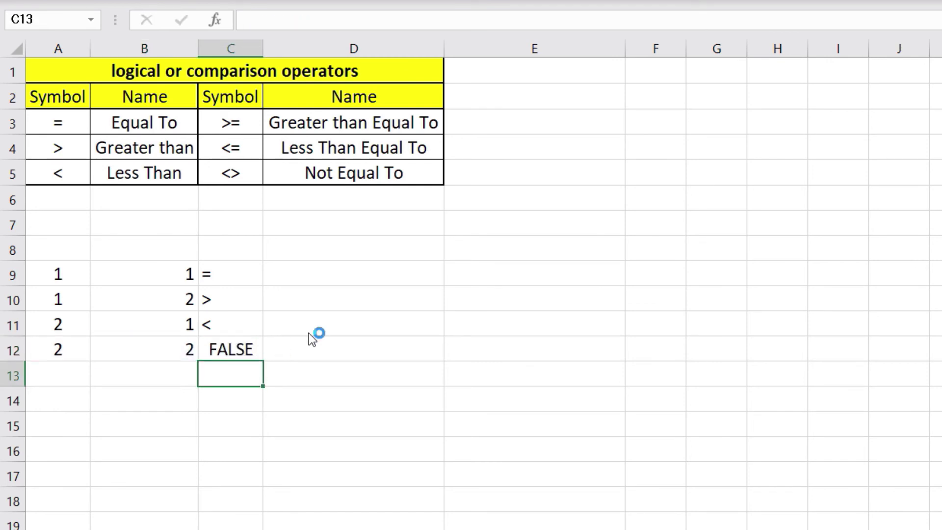
{"action": "key", "text": "Up"}
{"action": "key", "text": "ctrl+z"}
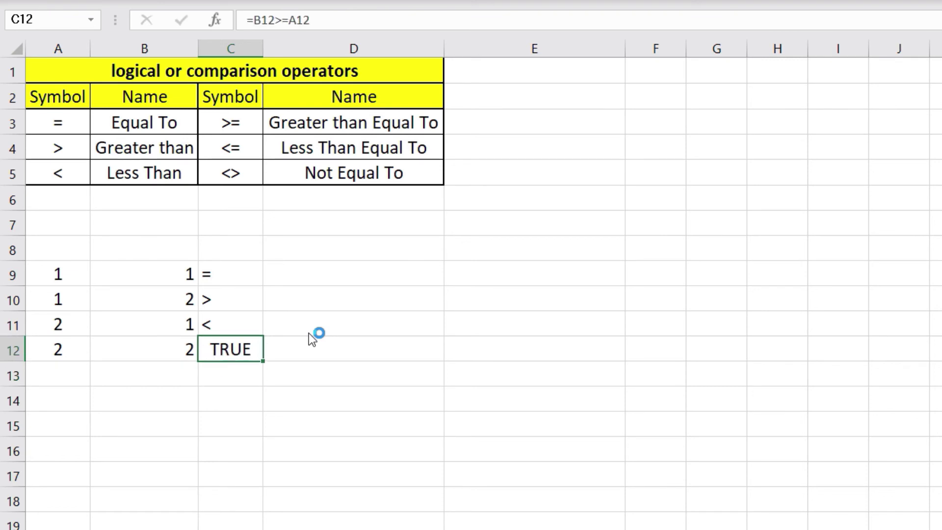
{"action": "type", "text": ">="}
{"action": "key", "text": "Return"}
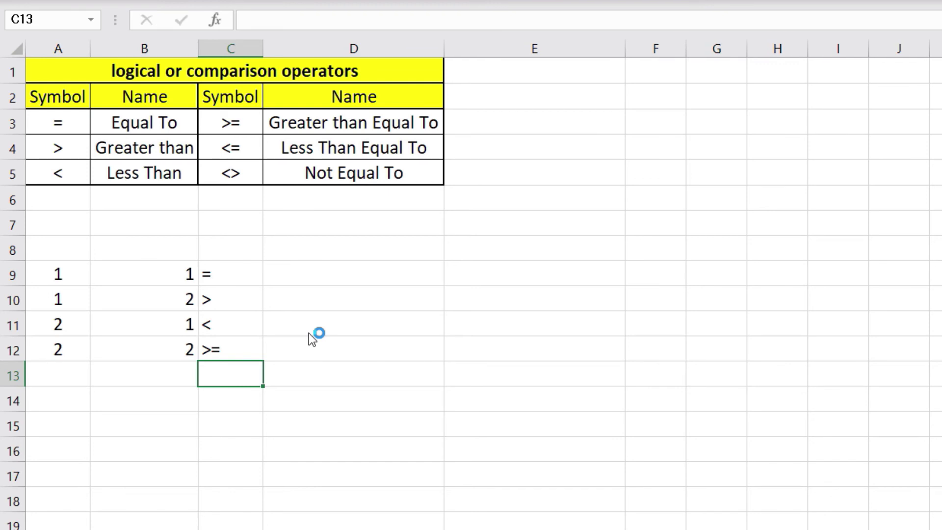
Enter 1 in both A13 and B13
{"action": "key", "text": "Left"}
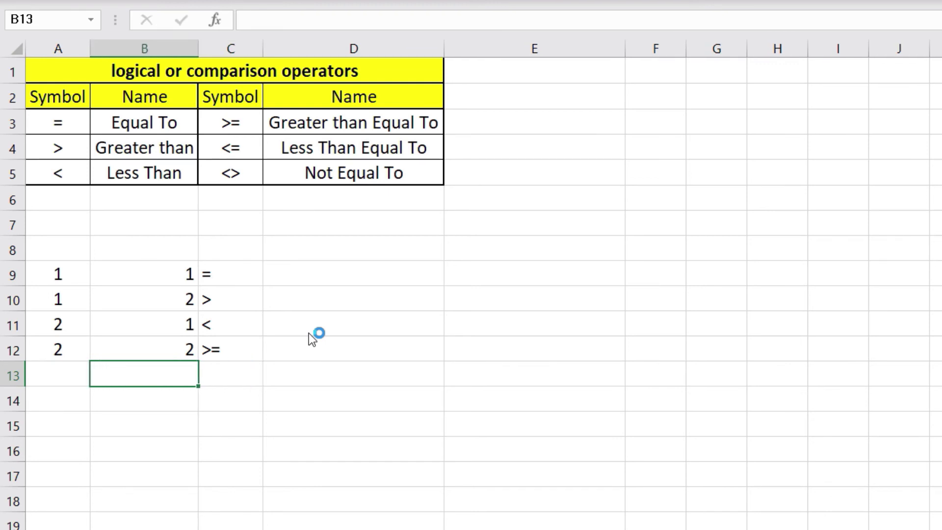
{"action": "key", "text": "Up"}
{"action": "key", "text": "Right"}
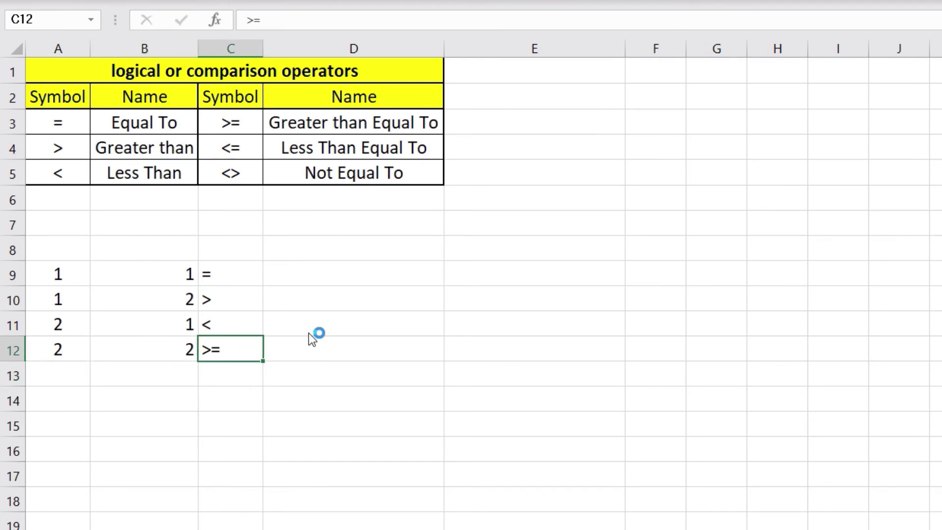
{"action": "key", "text": "Down"}
{"action": "key", "text": "Left"}
{"action": "key", "text": "Left"}
{"action": "type", "text": "1"}
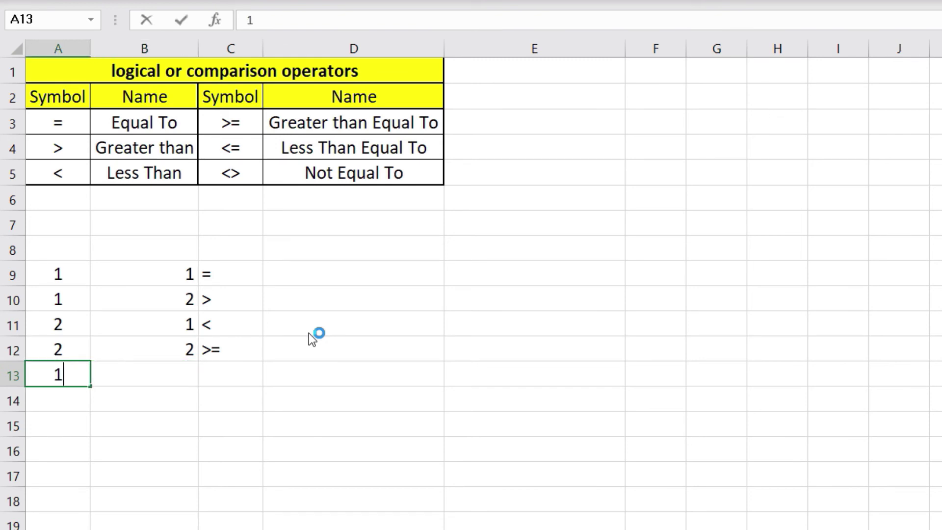
{"action": "key", "text": "Tab"}
{"action": "type", "text": "1"}
{"action": "key", "text": "Return"}
{"action": "key", "text": "Up"}
{"action": "key", "text": "Right"}
{"action": "key", "text": "Right"}
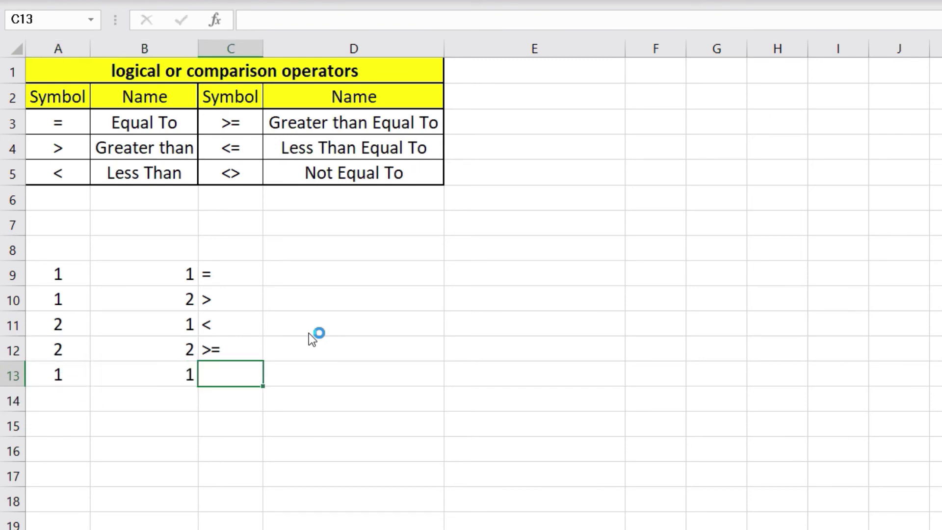
Enter =B13<=A13 in C13 (TRUE), then overwrite it with the <= label
{"action": "type", "text": "="}
{"action": "key", "text": "Left"}
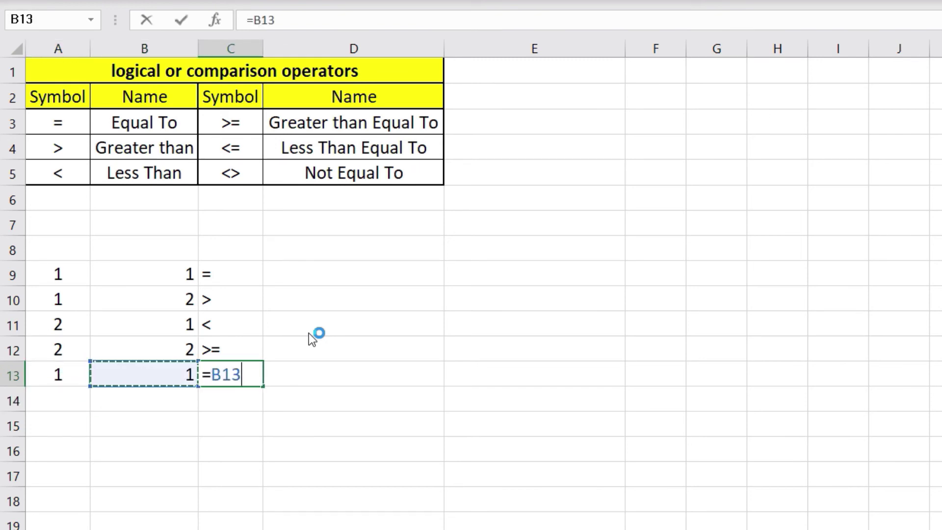
{"action": "type", "text": "<="}
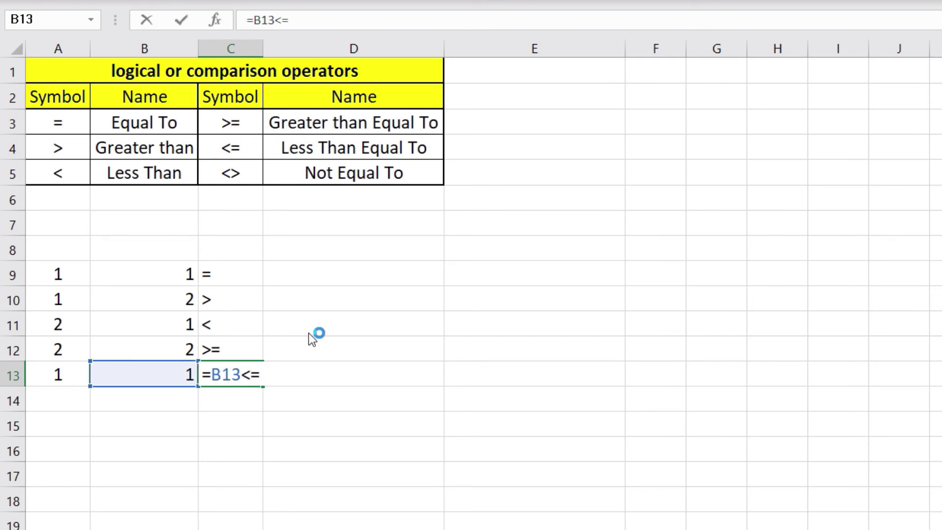
{"action": "key", "text": "Left"}
{"action": "key", "text": "Left"}
{"action": "key", "text": "Return"}
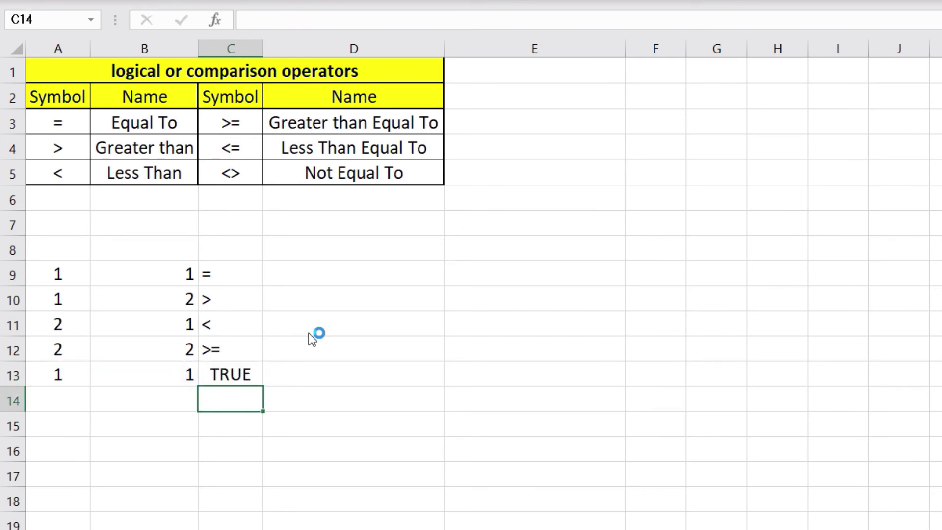
{"action": "key", "text": "Up"}
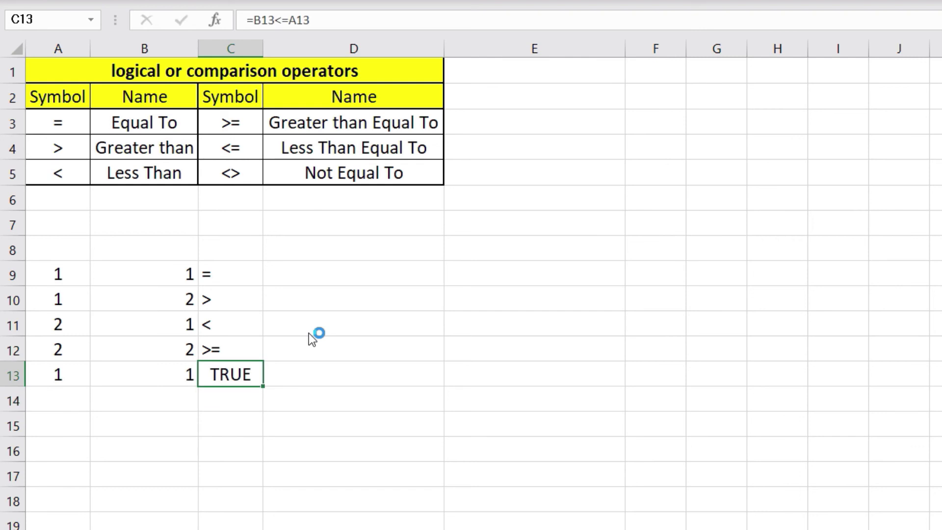
{"action": "key", "text": "F2"}
{"action": "key", "text": "Left"}
{"action": "key", "text": "Left"}
{"action": "key", "text": "Left"}
{"action": "key", "text": "Left"}
{"action": "key", "text": "Left"}
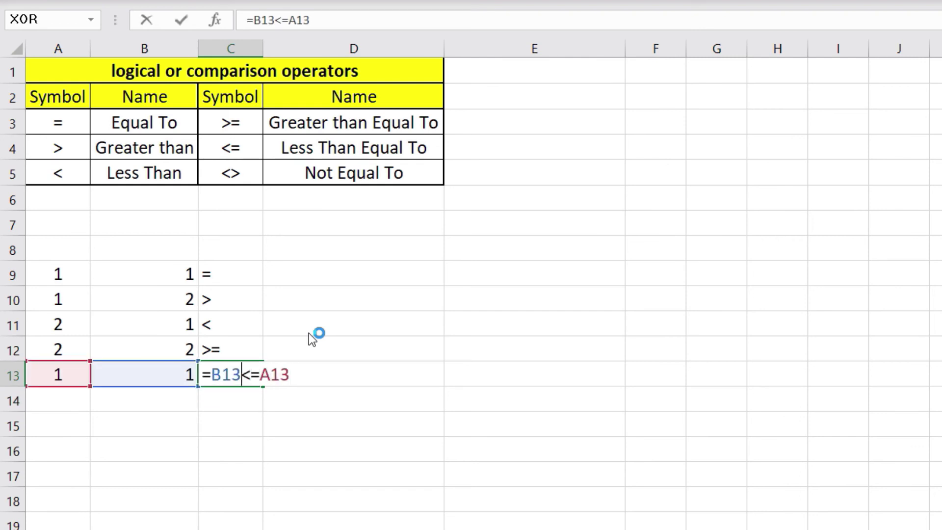
{"action": "key", "text": "ctrl+Return"}
{"action": "type", "text": "<="}
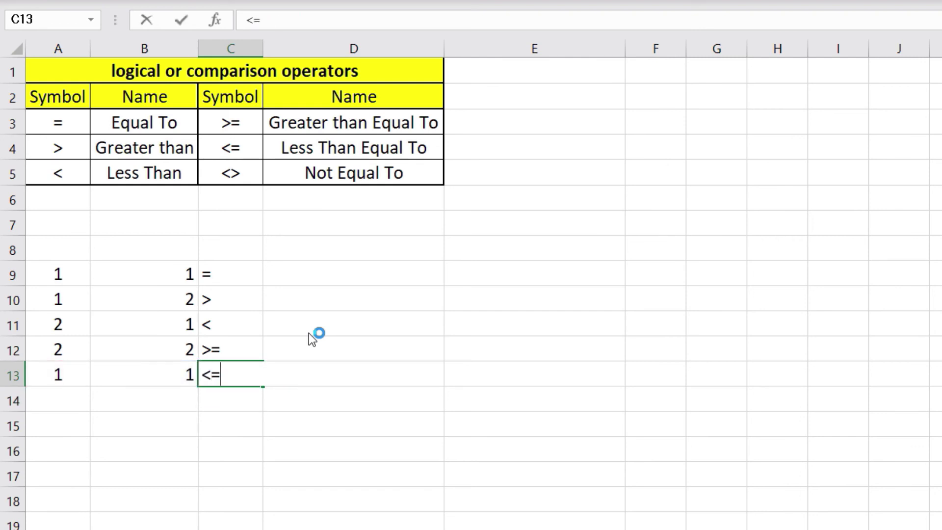
{"action": "key", "text": "Return"}
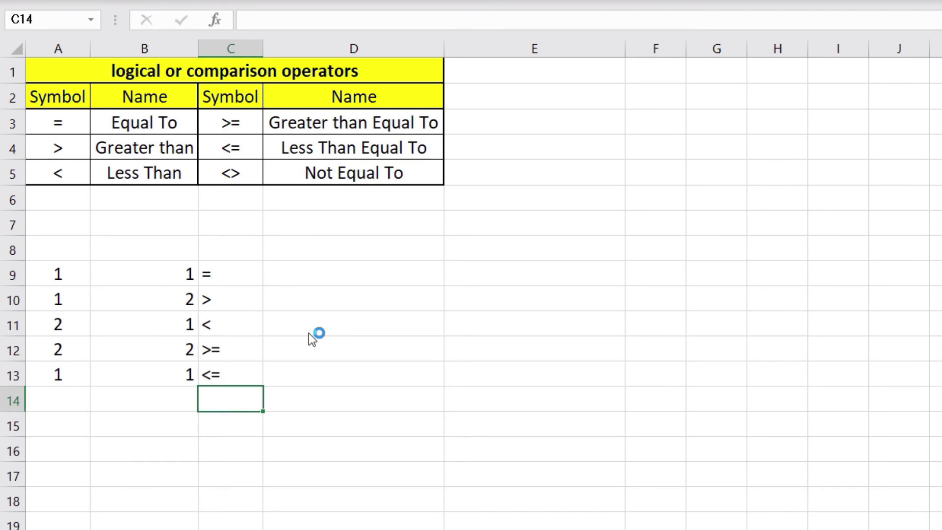
Enter 0 in A14 and 1 in B14
{"action": "key", "text": "Left"}
{"action": "key", "text": "Left"}
{"action": "type", "text": "0"}
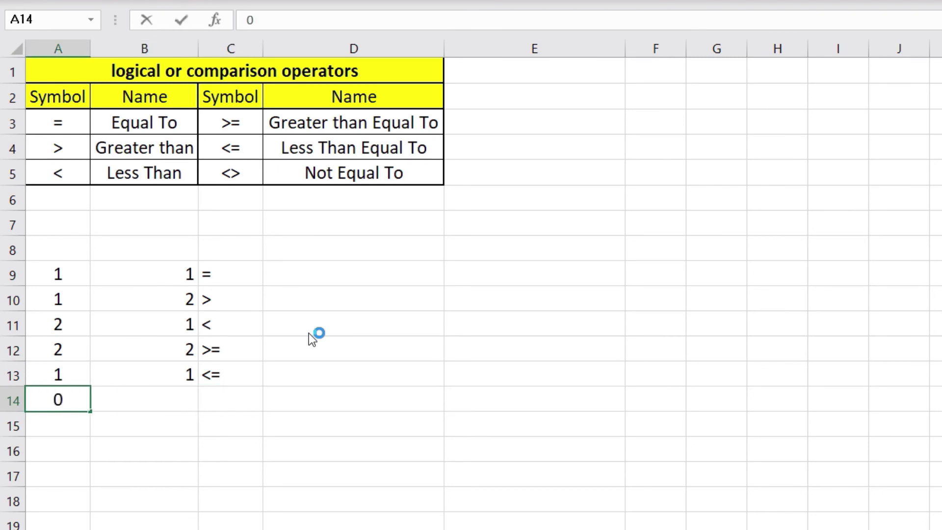
{"action": "key", "text": "Right"}
{"action": "type", "text": "1"}
{"action": "key", "text": "Right"}
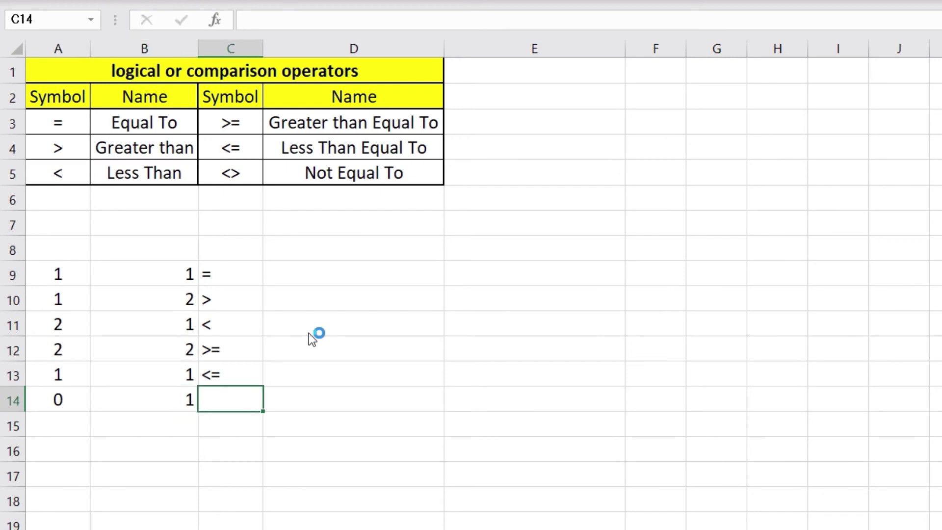
Test =A14<>B14 in C14, replace it with the <> label, then highlight C9:C14 and A9:B14
{"action": "type", "text": "="}
{"action": "key", "text": "Left"}
{"action": "key", "text": "Left"}
{"action": "type", "text": "<>"}
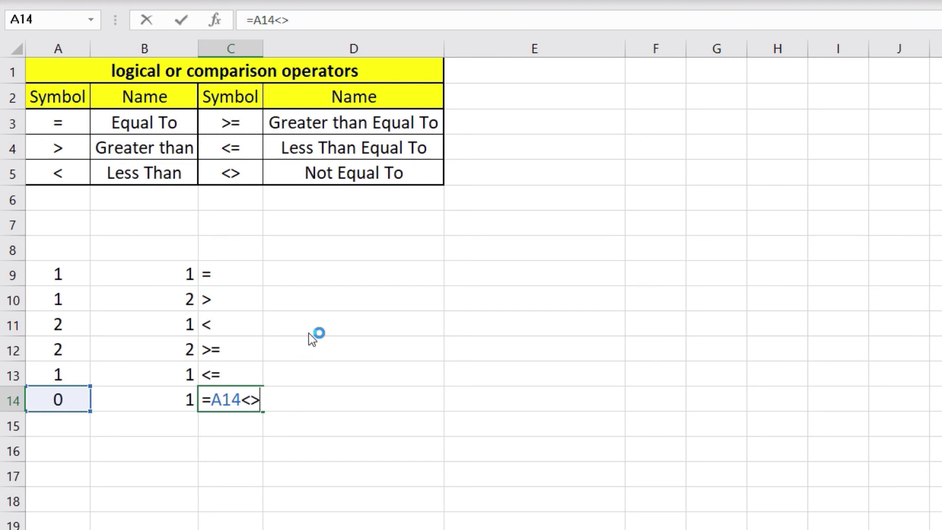
{"action": "key", "text": "Left"}
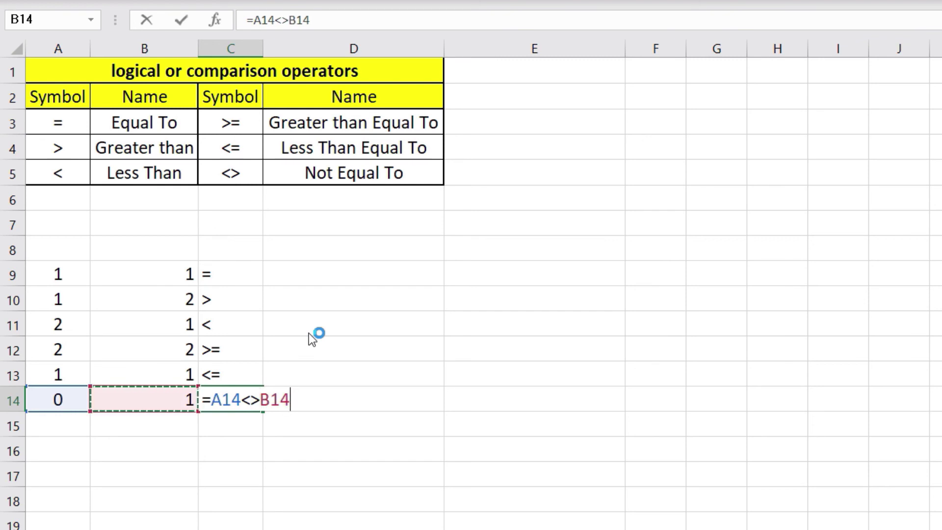
{"action": "key", "text": "Return"}
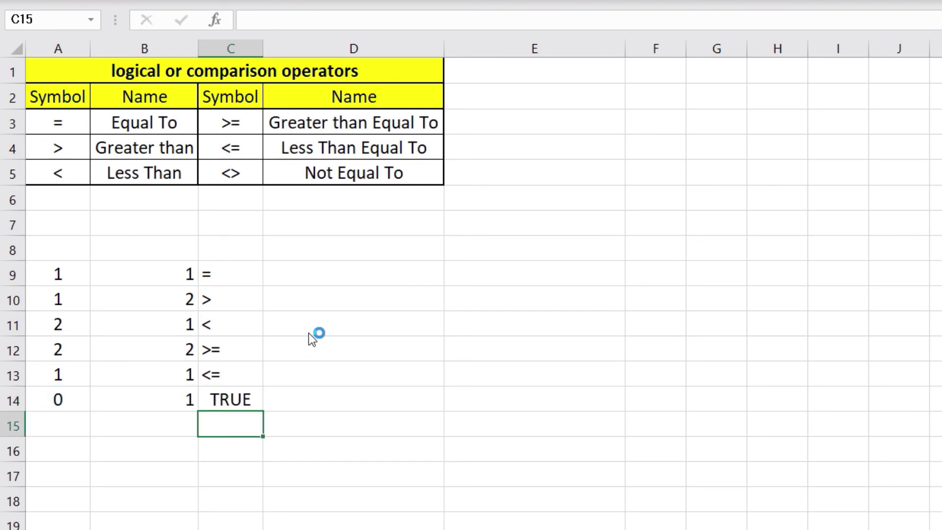
{"action": "left_click", "coordinate": [216, 399]}
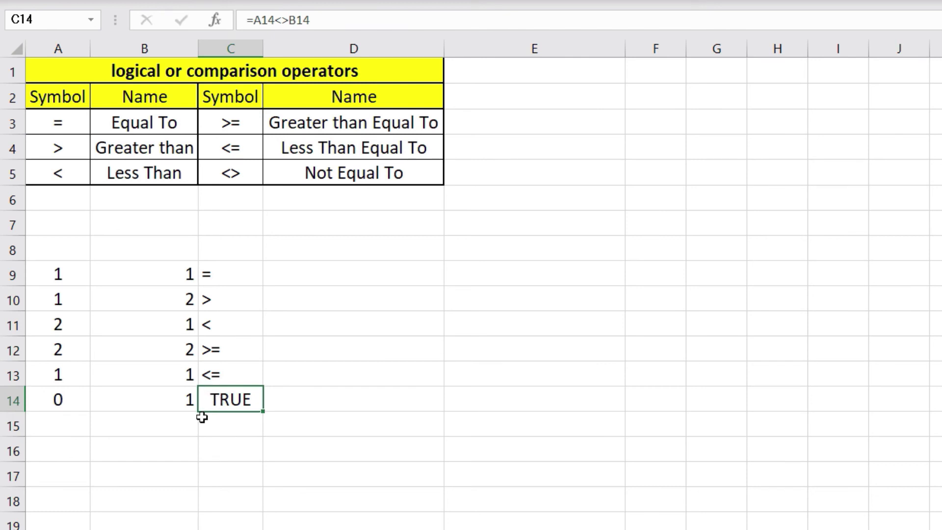
{"action": "left_click_drag", "start_coordinate": [53, 398], "coordinate": [163, 399]}
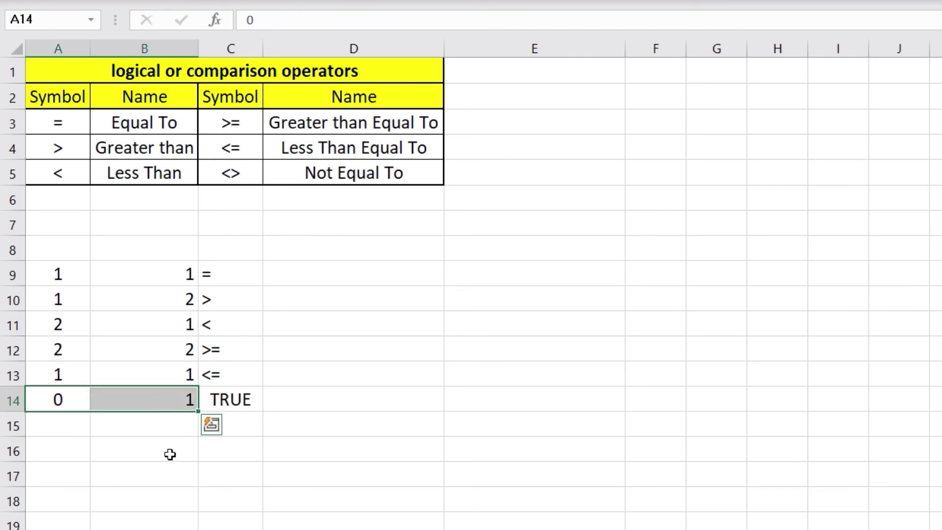
{"action": "left_click", "coordinate": [247, 398]}
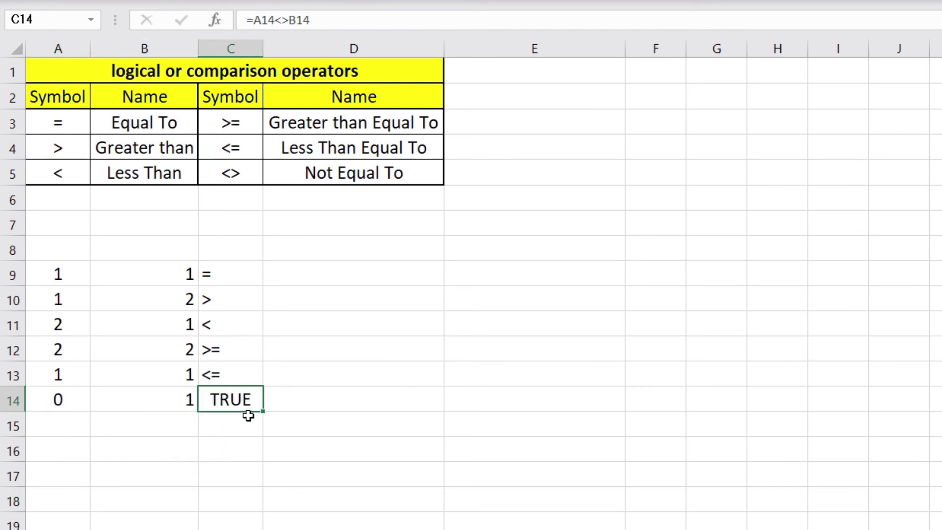
{"action": "type", "text": "<"}
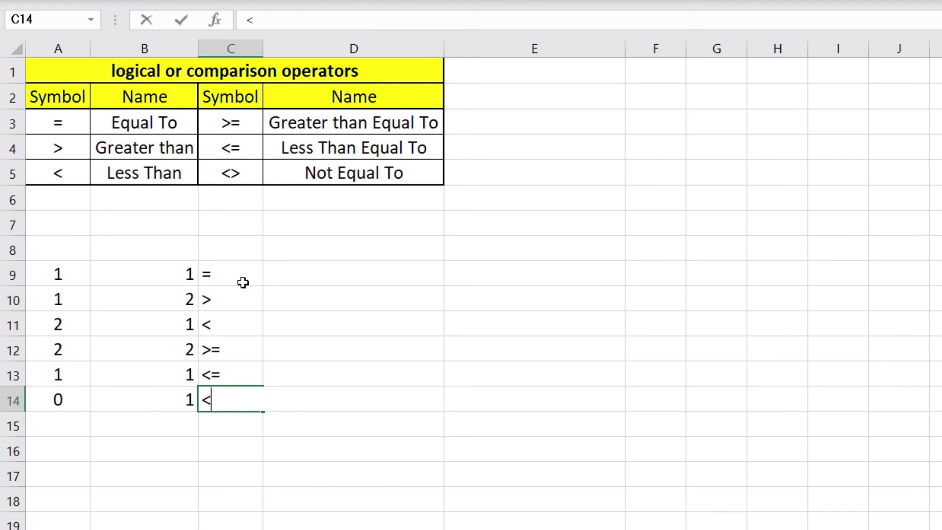
{"action": "type", "text": ">"}
{"action": "key", "text": "Return"}
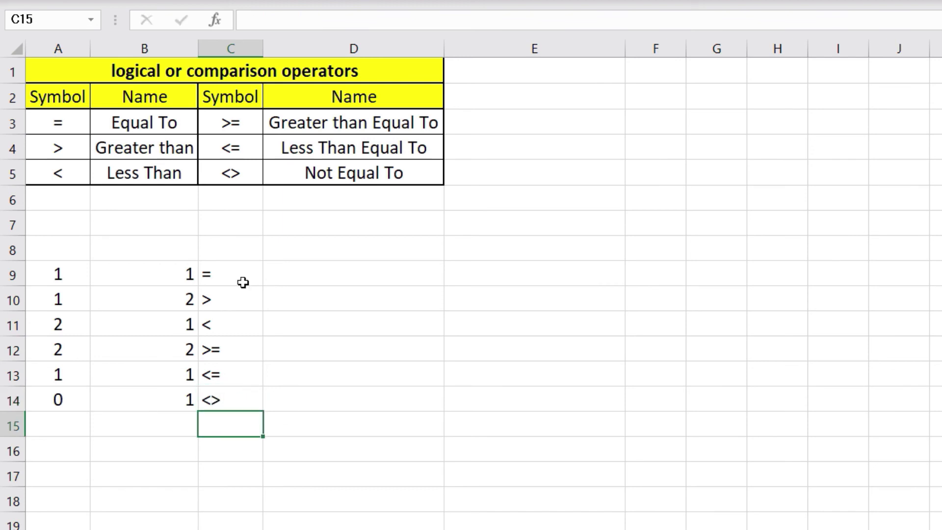
{"action": "left_click_drag", "start_coordinate": [243, 283], "coordinate": [231, 405]}
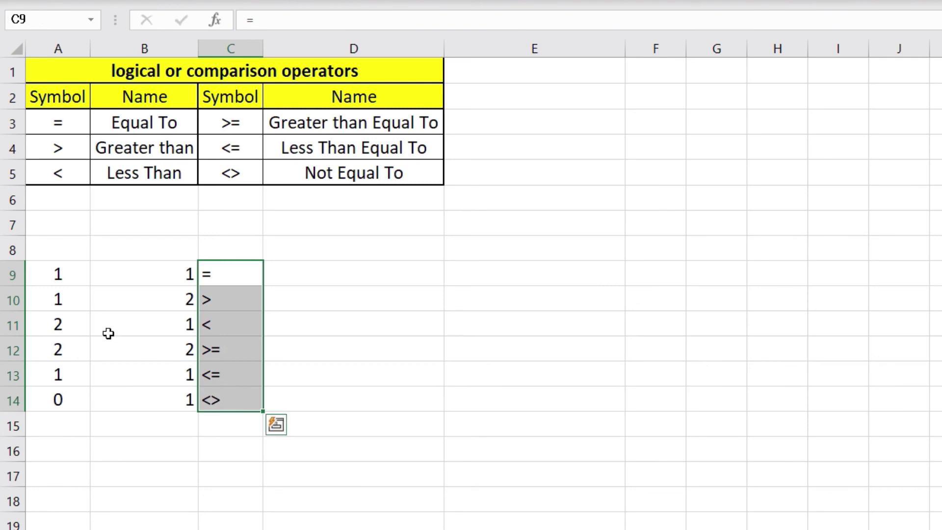
{"action": "left_click_drag", "start_coordinate": [58, 283], "coordinate": [163, 403]}
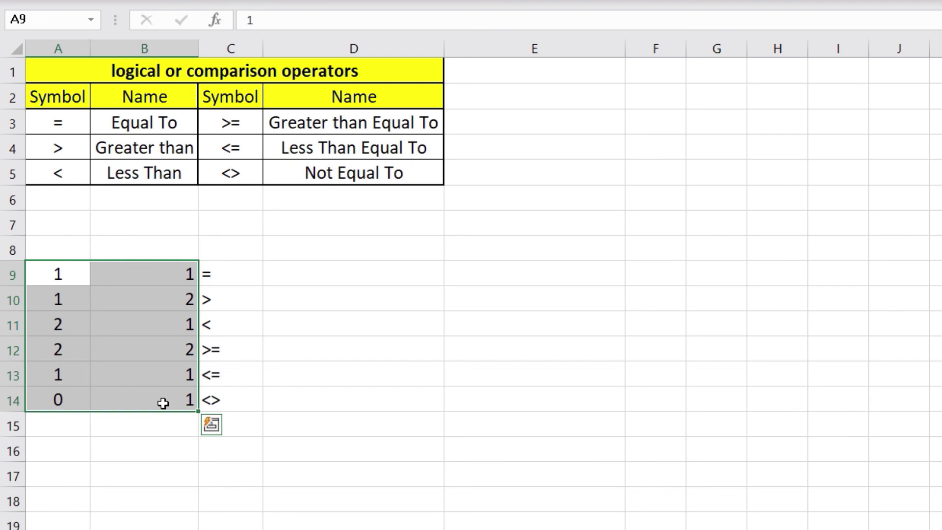
Begin a new formula with = in cell D11
{"action": "left_click", "coordinate": [423, 327]}
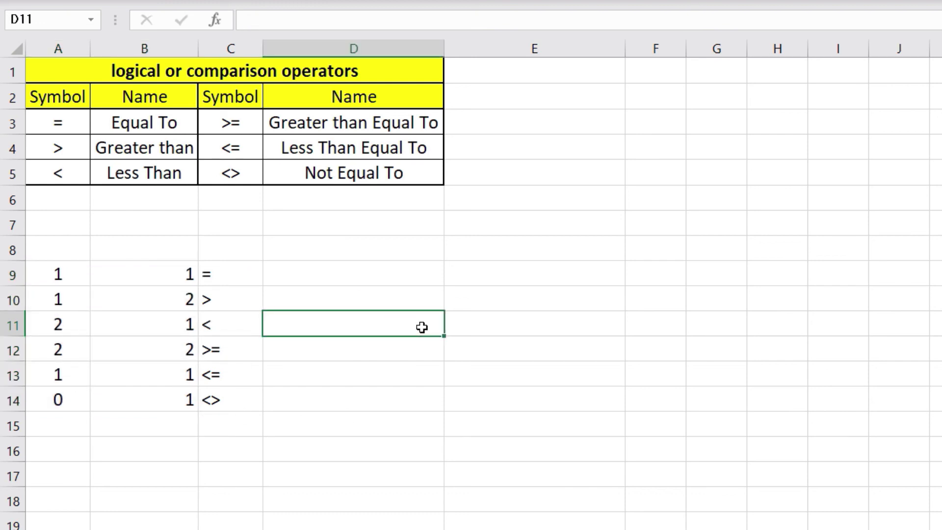
{"action": "type", "text": "="}
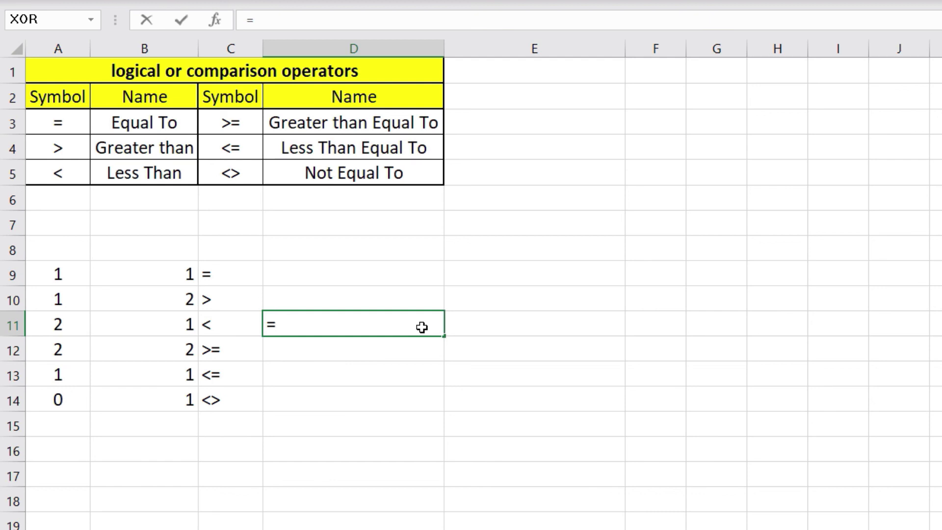